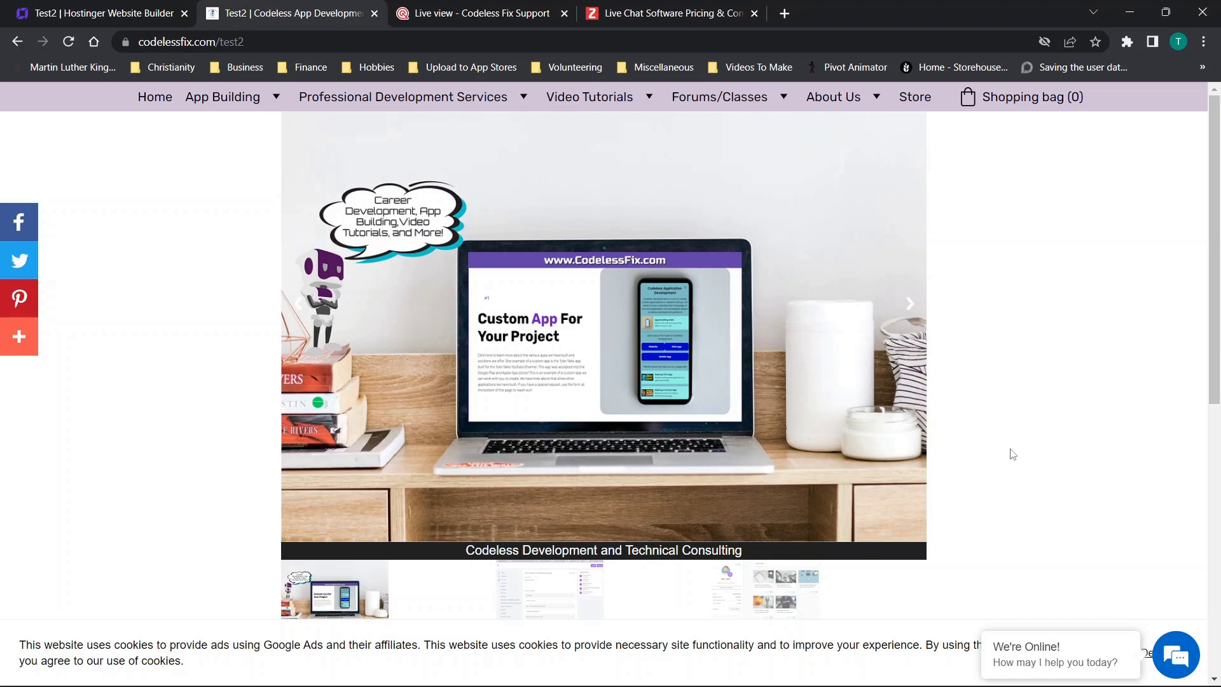
Step: Open the site's live-chat panel to confirm it works, then collapse it to the greeting bubble
left_click(1178, 652)
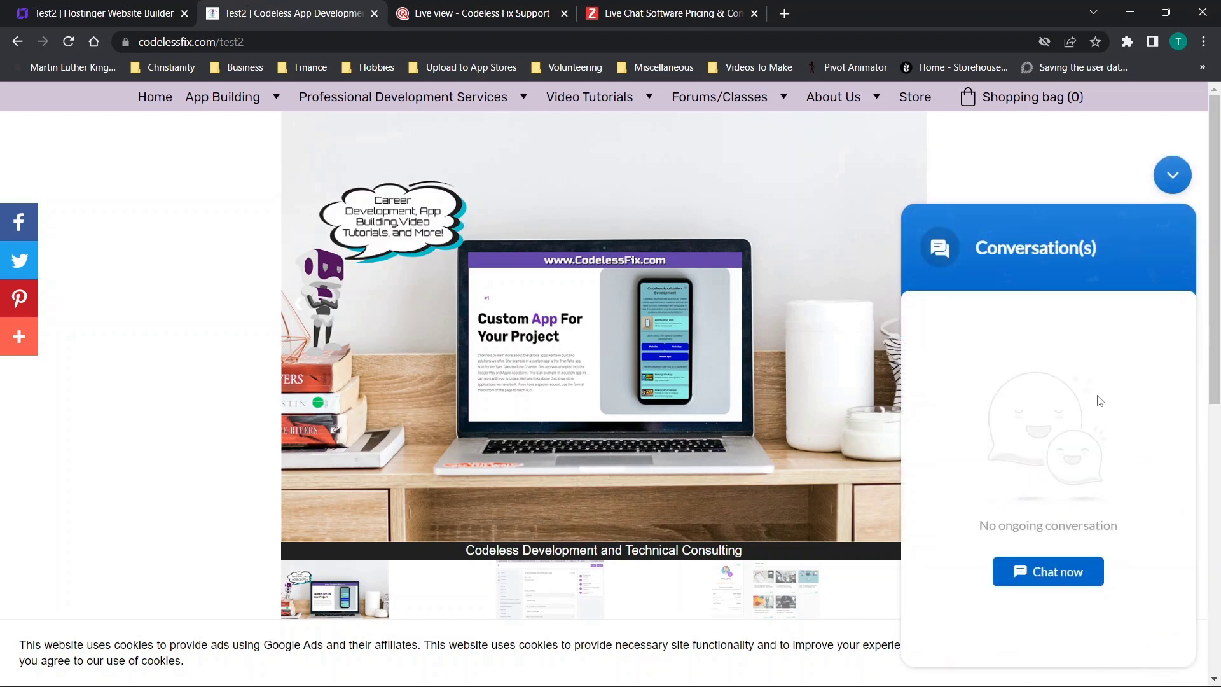
left_click(1172, 175)
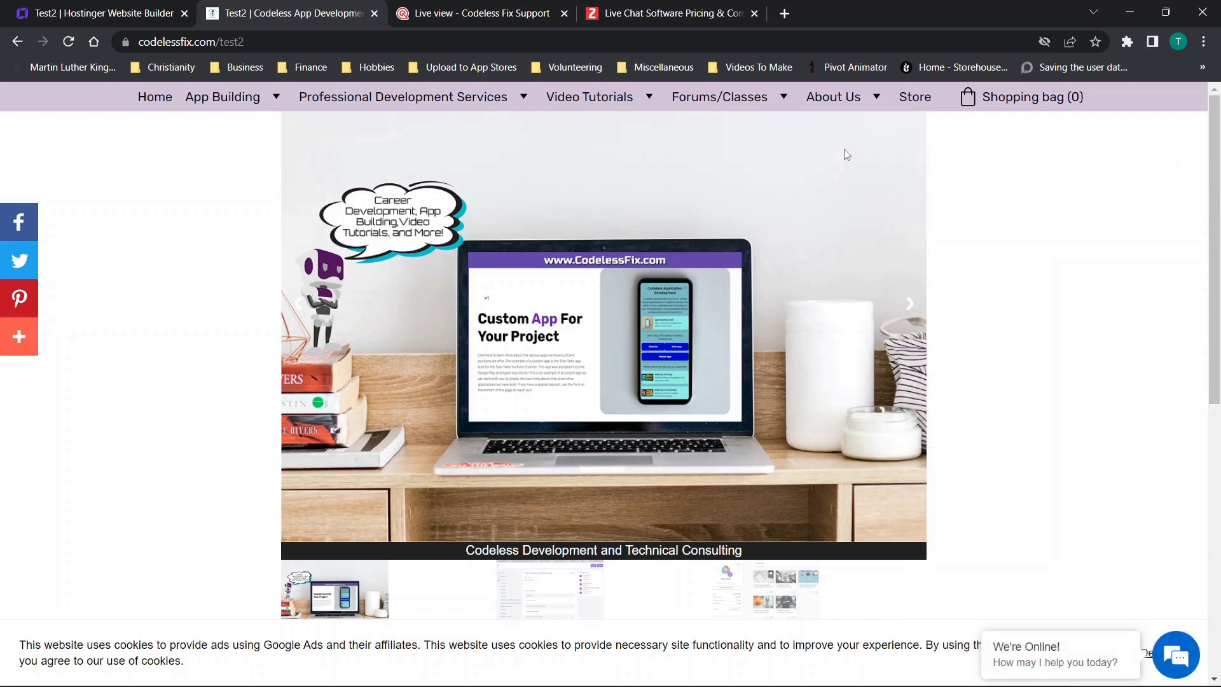
right_click(617, 5)
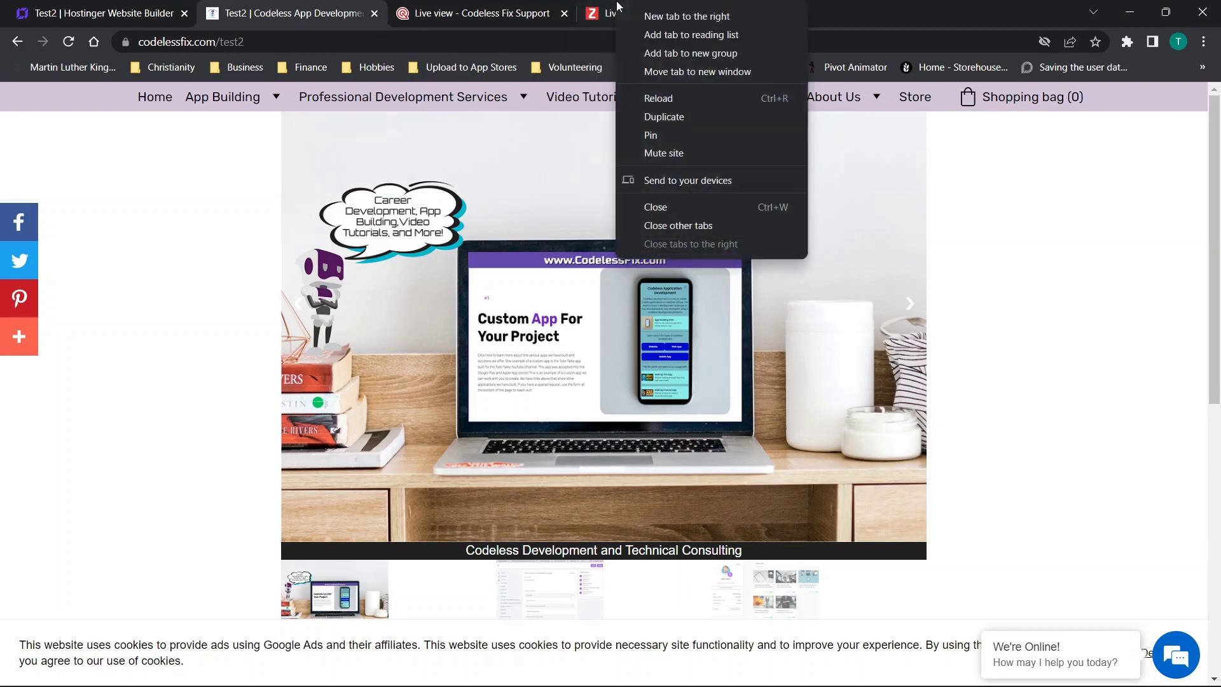
Step: Read through the SalesIQ plan features and tooltips, e.g. 1000 sessions/month on Basic, unlimited on Professional
left_click(605, 15)
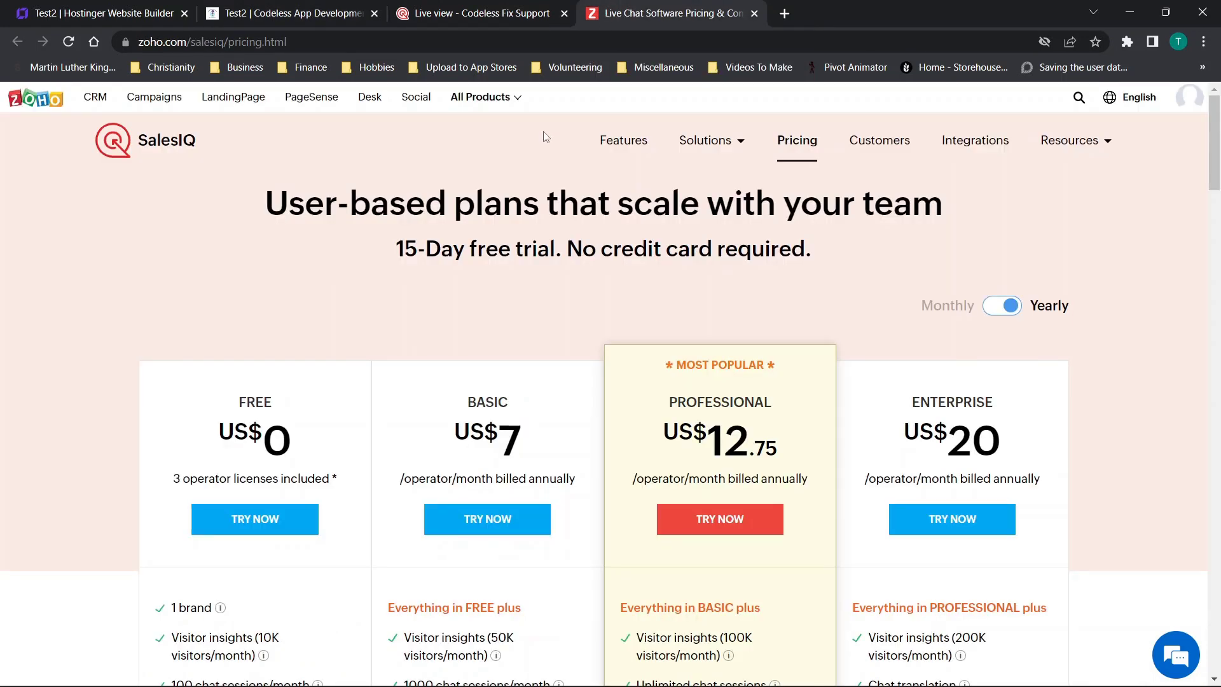
scroll(384, 319, "down", 3)
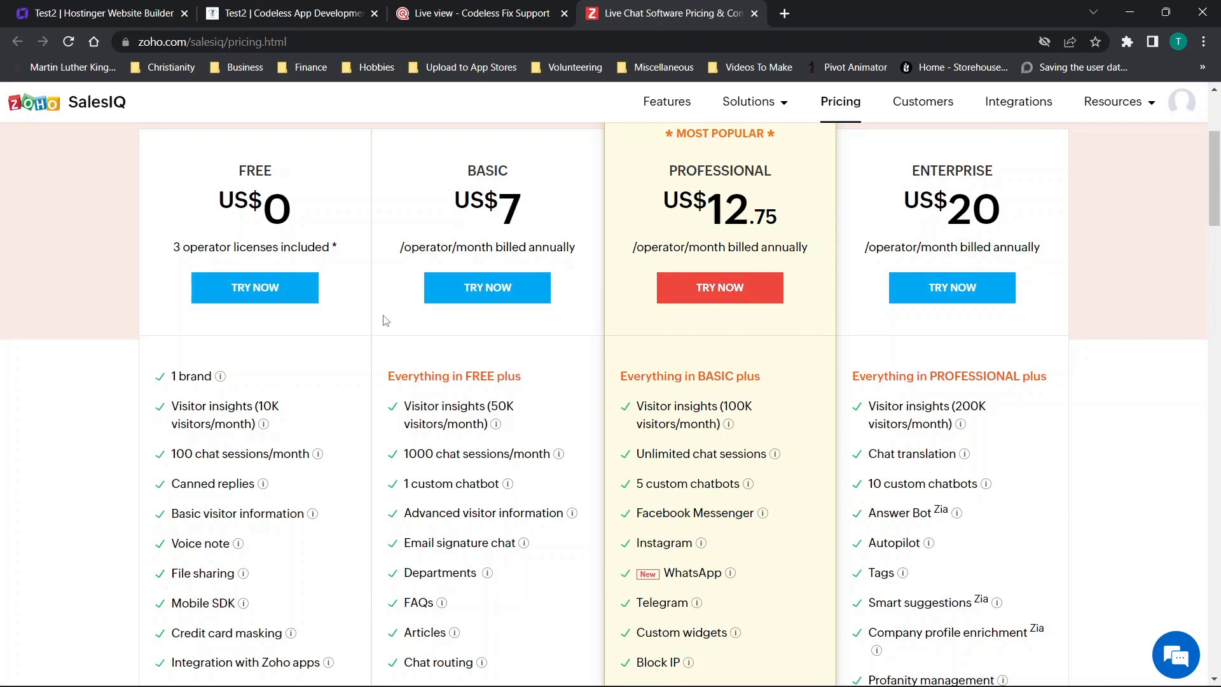
scroll(385, 319, "up", 3)
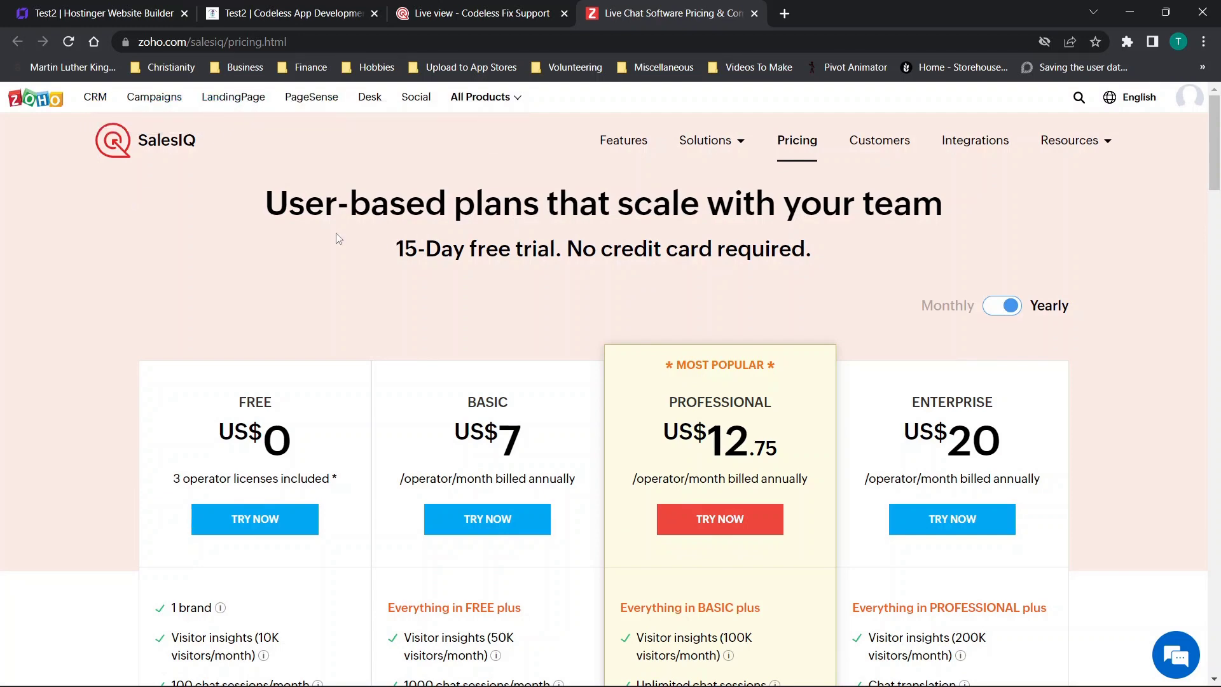
scroll(339, 238, "down", 3)
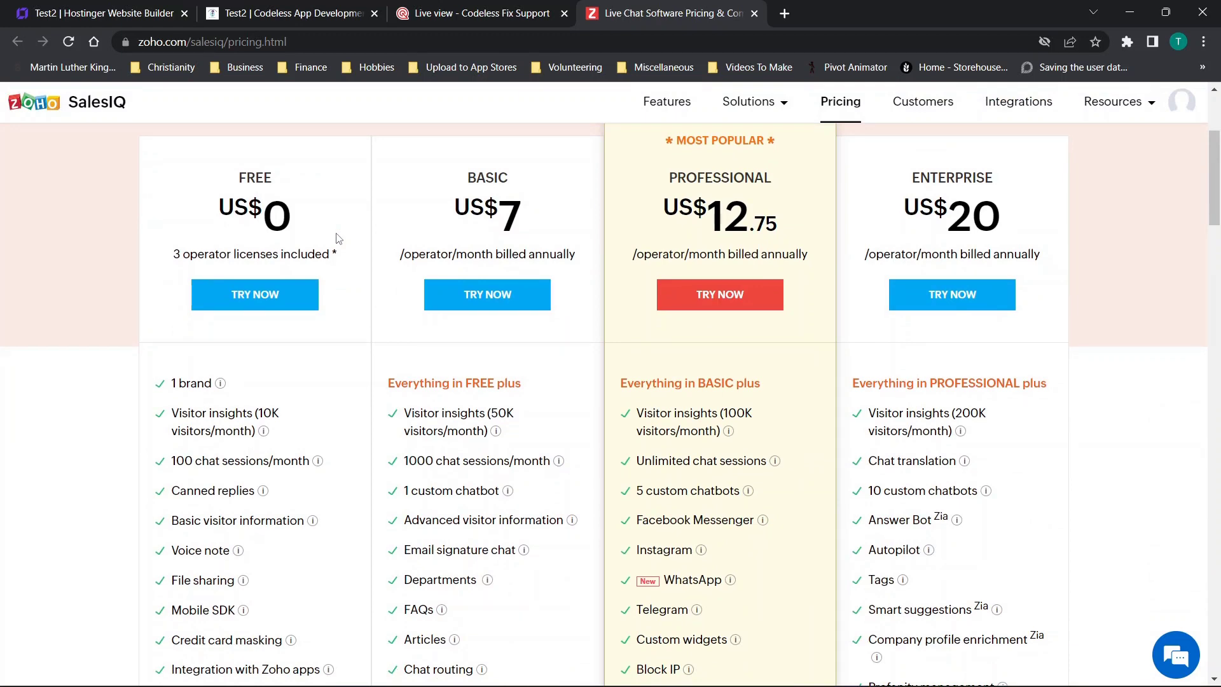
scroll(339, 238, "down", 1)
mouse_move(270, 407)
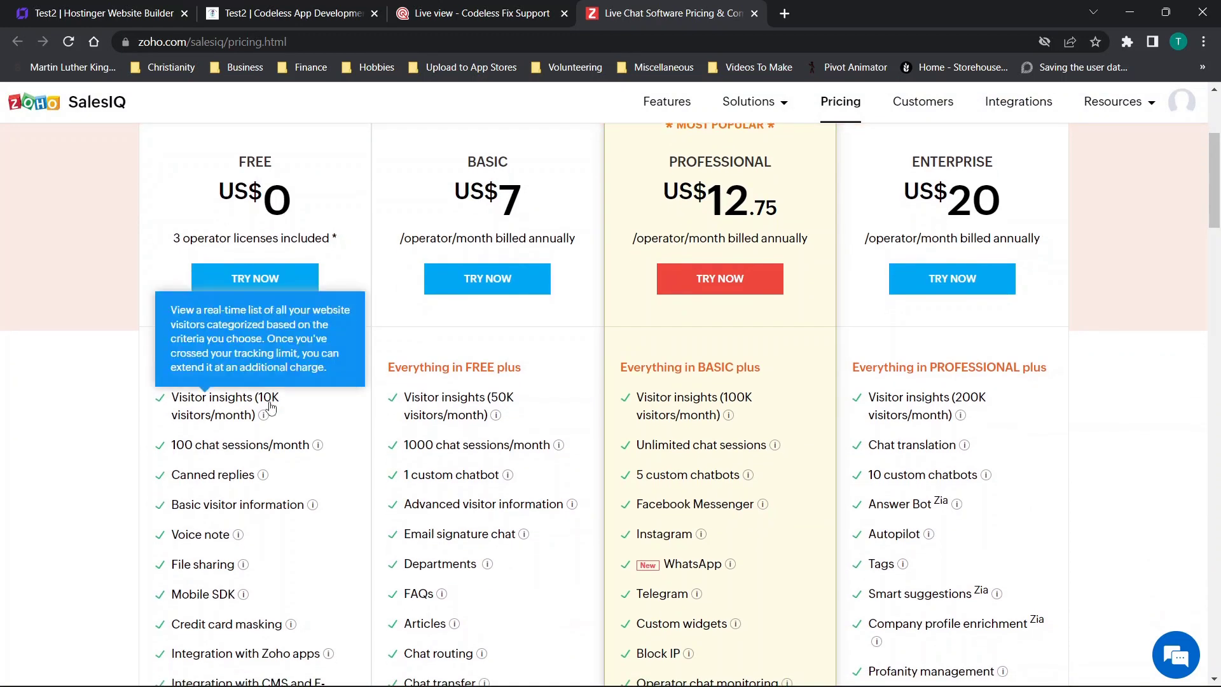
scroll(270, 407, "down", 1)
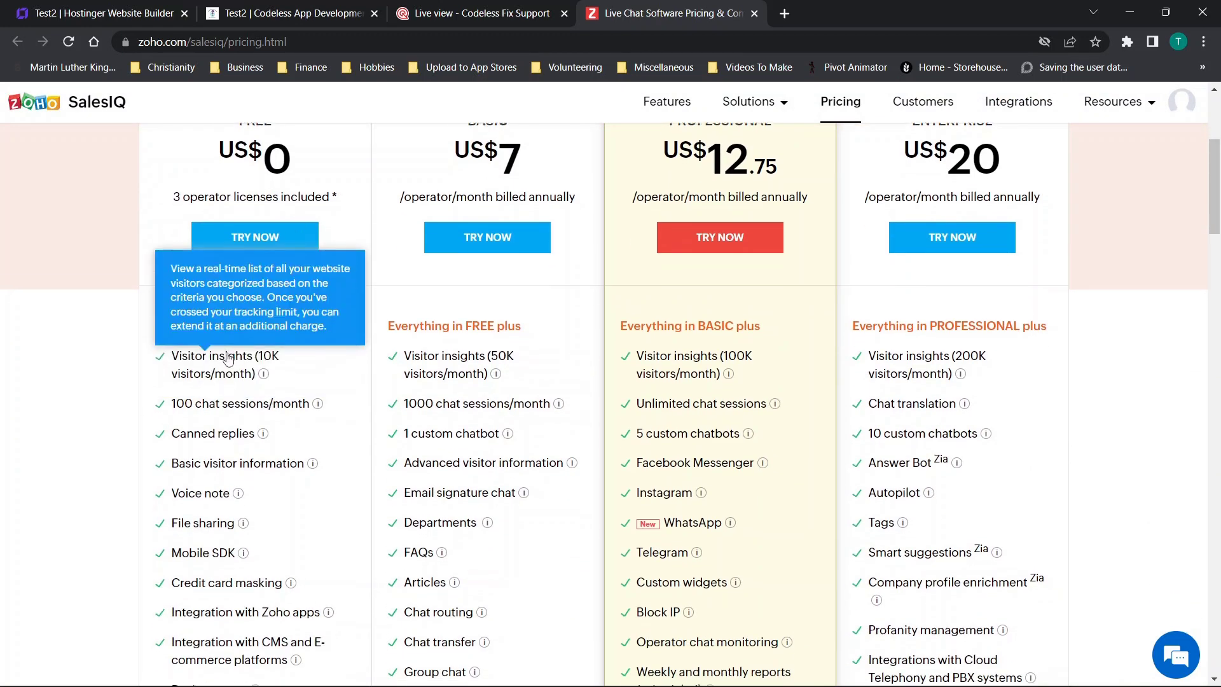
scroll(228, 359, "down", 1)
mouse_move(245, 371)
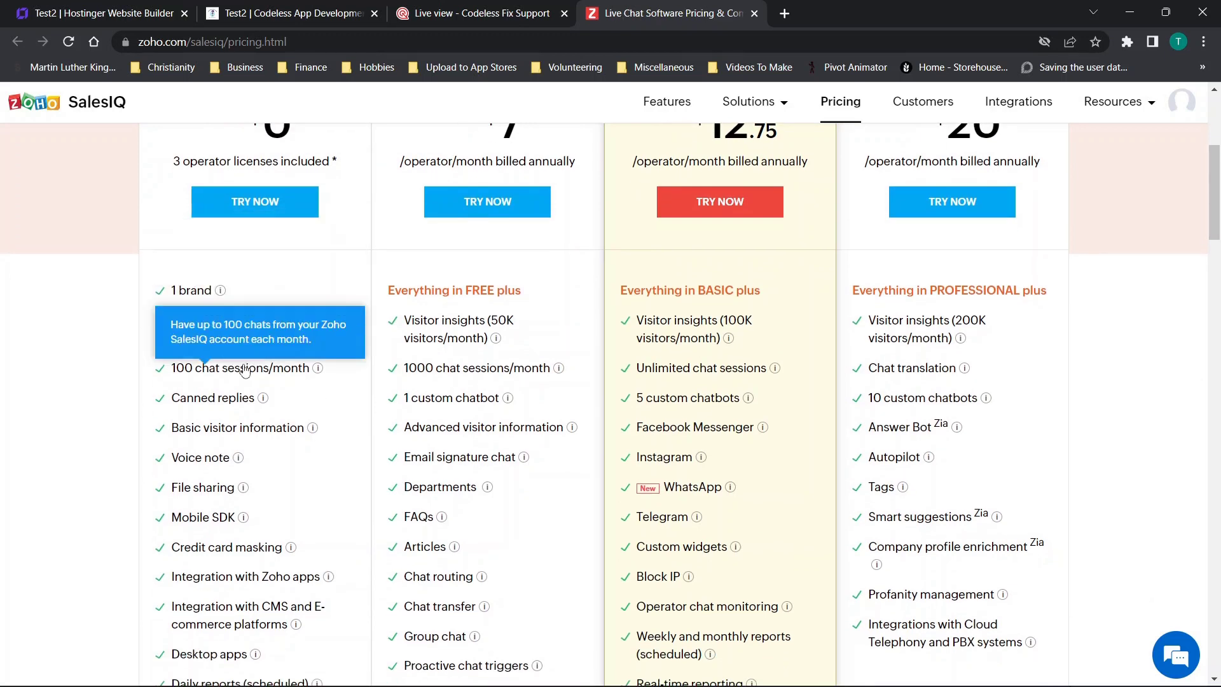
scroll(245, 372, "down", 1)
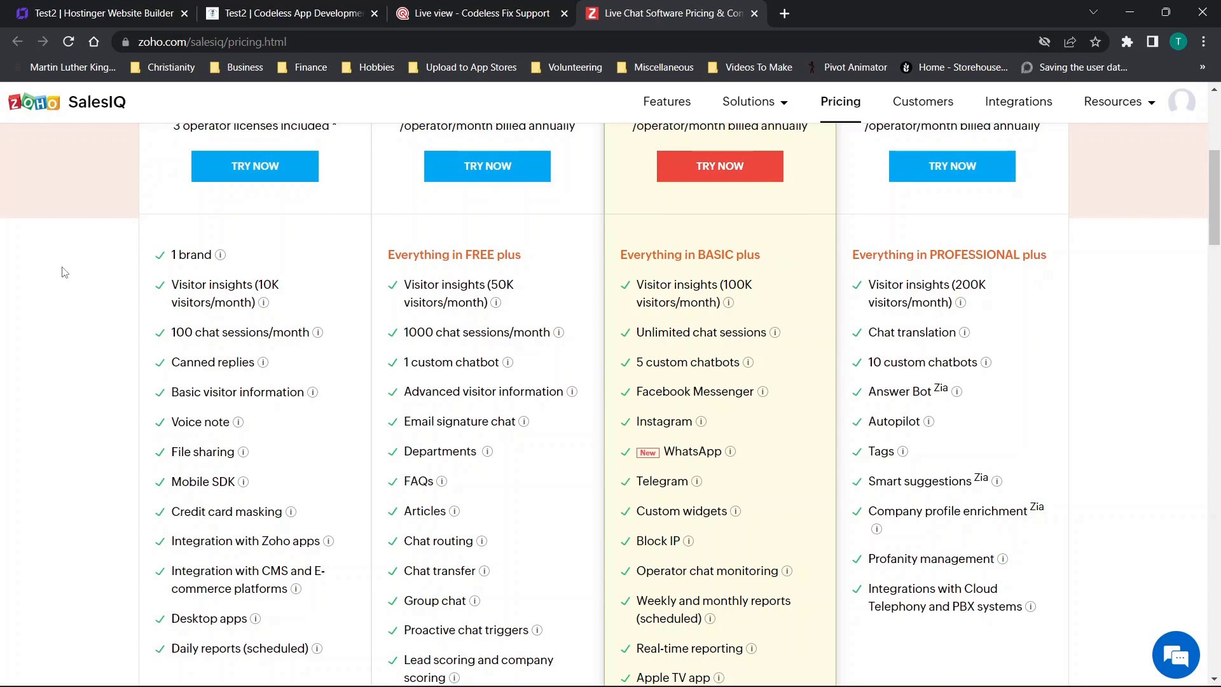
scroll(63, 273, "down", 2)
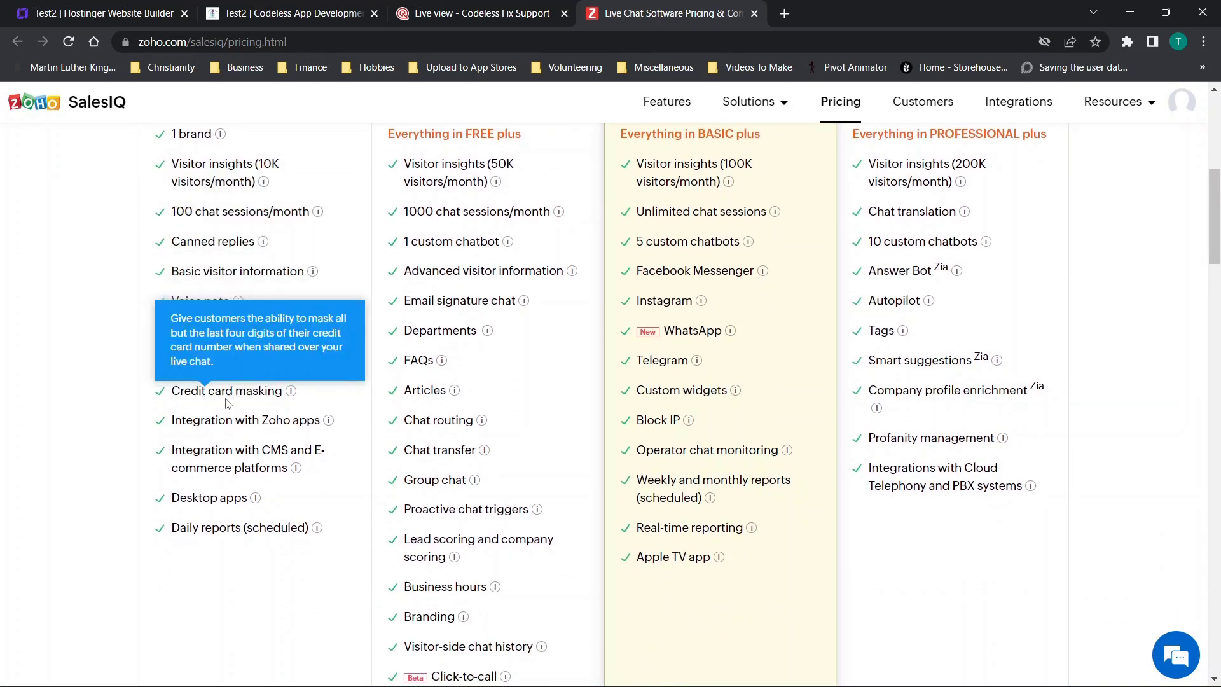
mouse_move(245, 328)
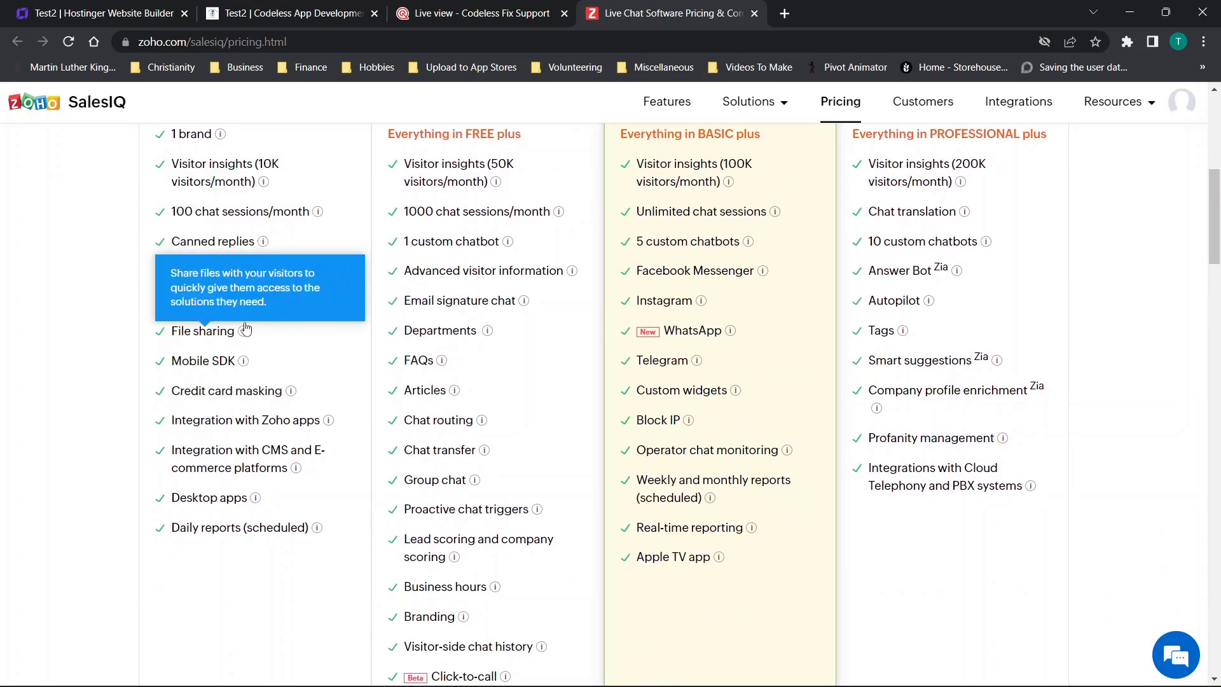
scroll(477, 388, "up", 4)
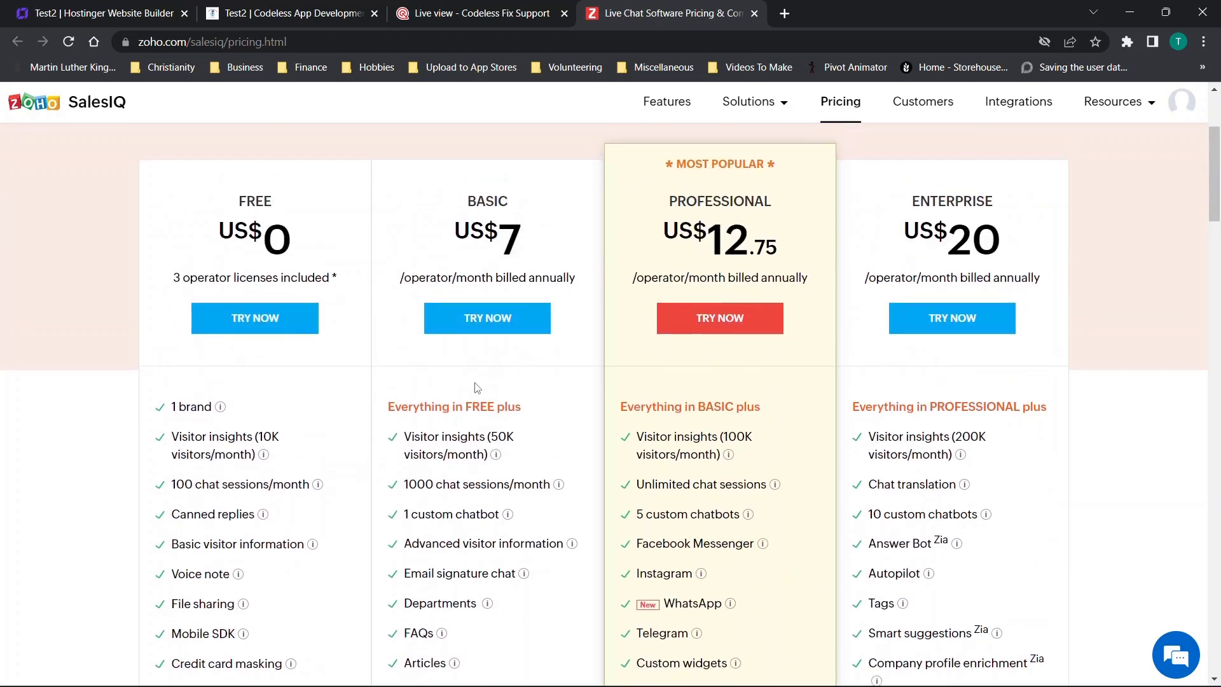
scroll(477, 388, "down", 3)
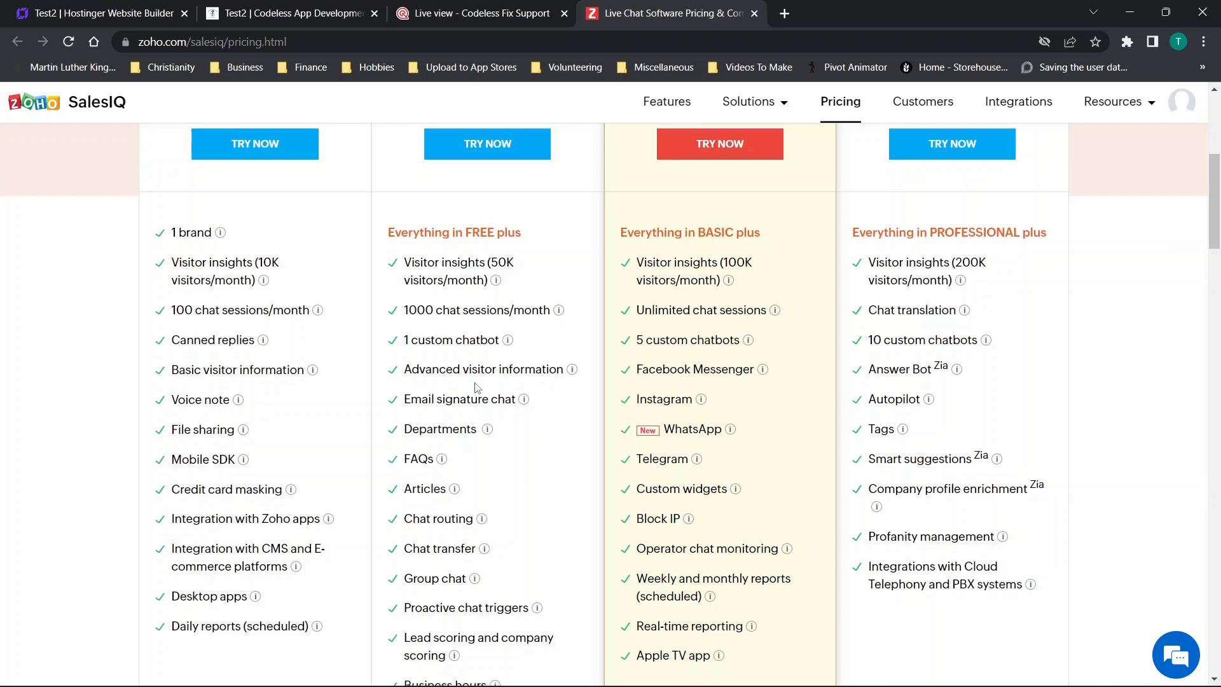
scroll(477, 388, "down", 5)
scroll(475, 387, "up", 6)
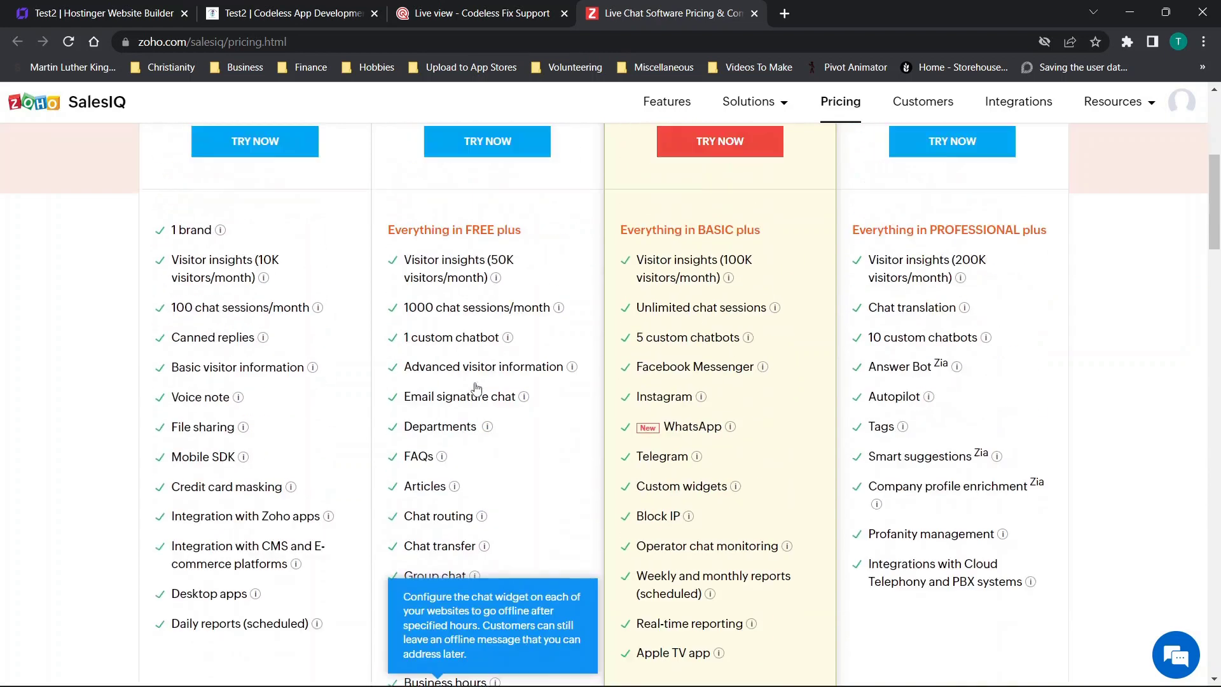
mouse_move(680, 412)
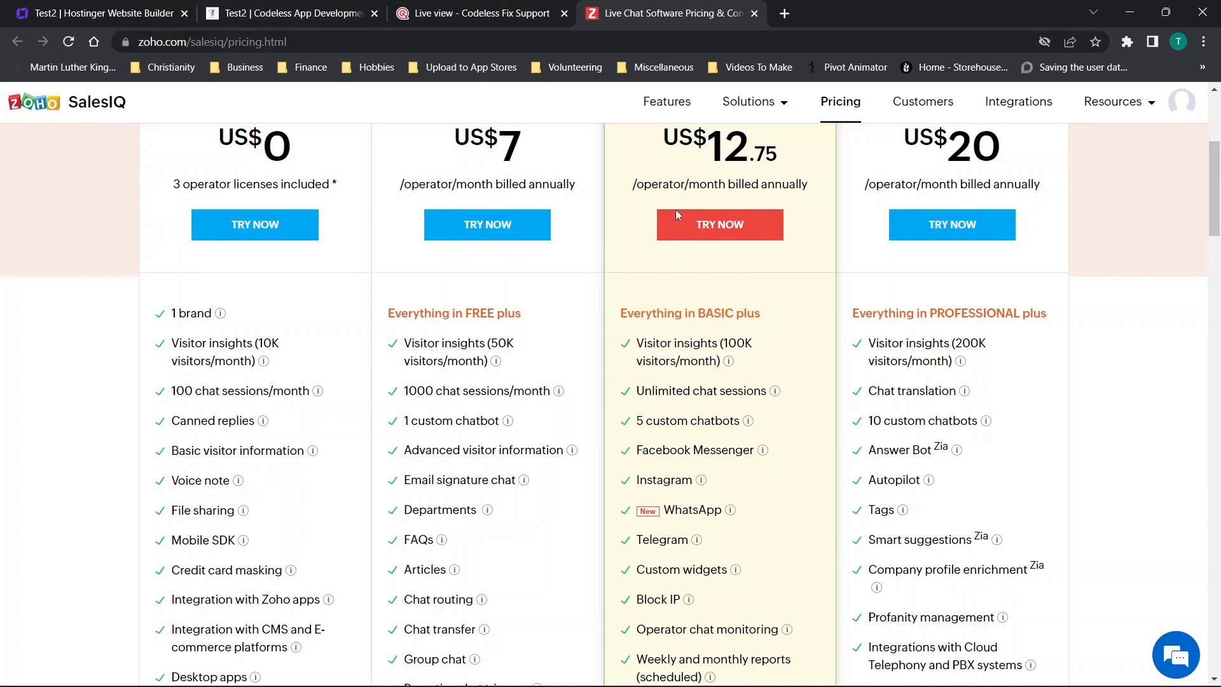
scroll(677, 223, "up", 3)
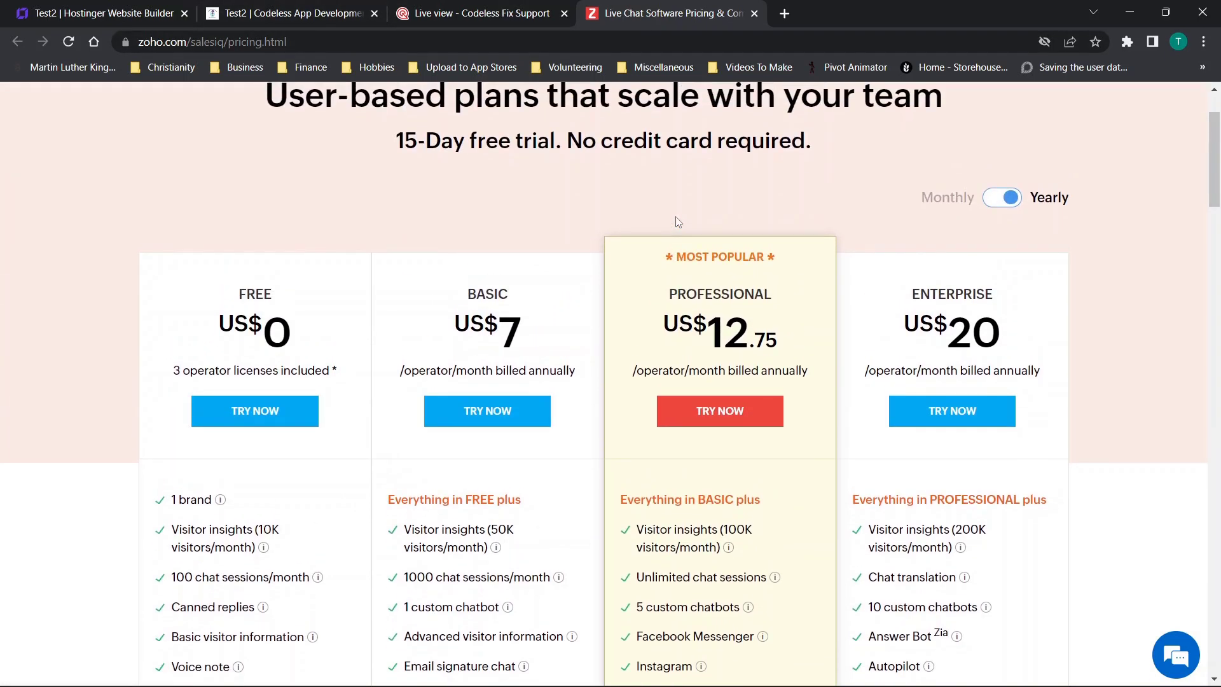
Step: Switch to the 'Live view - Codeless Fix Support' tab and close the Live Chat Software Pricing tab
left_click(482, 13)
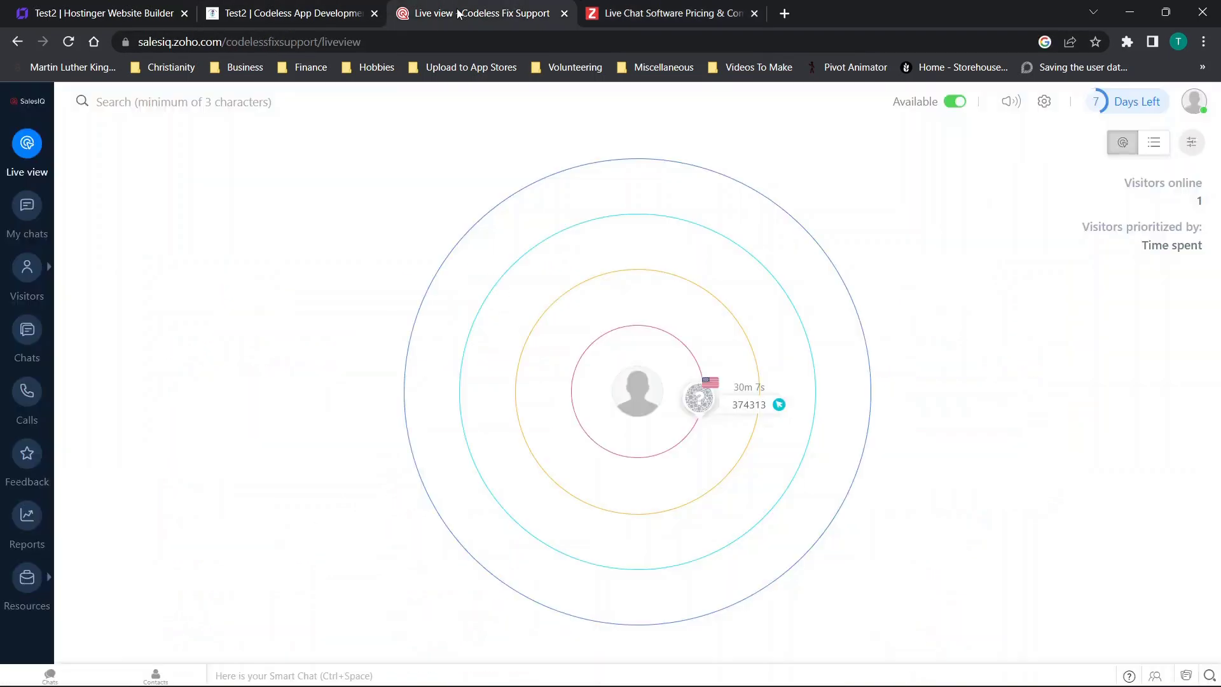
left_click(754, 14)
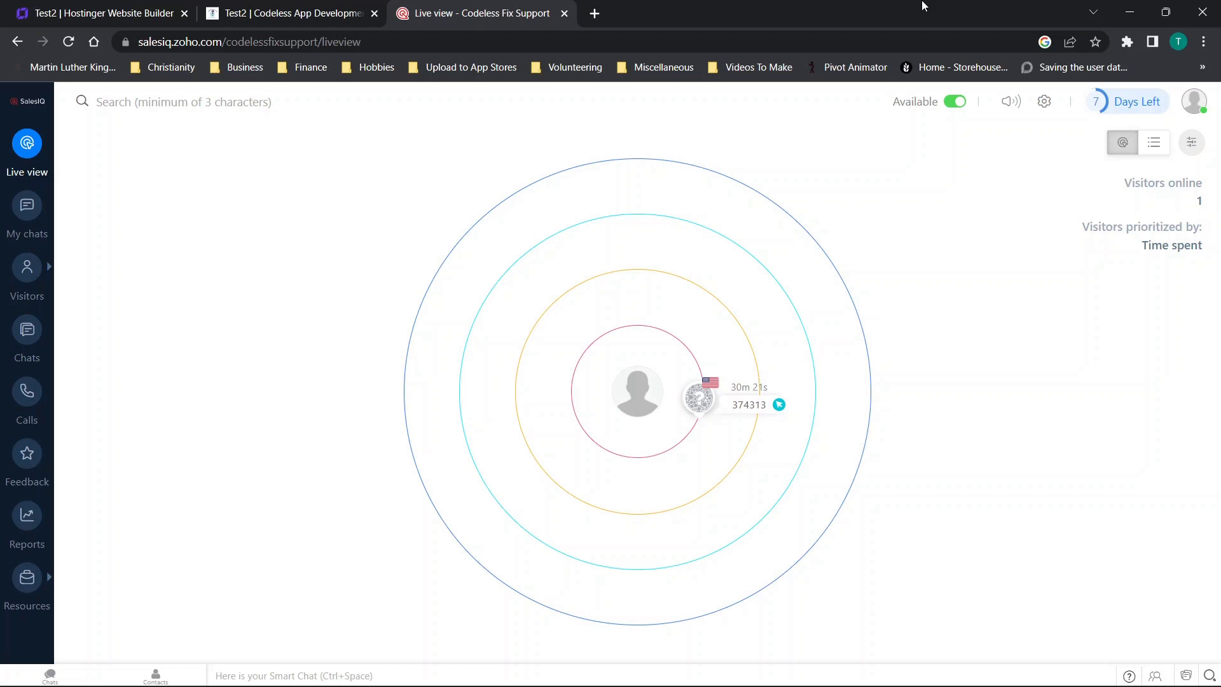
Step: Snap the browser to the left half and pull the Live view tab into its own right-side window
left_click_drag(924, 6, 406, 4)
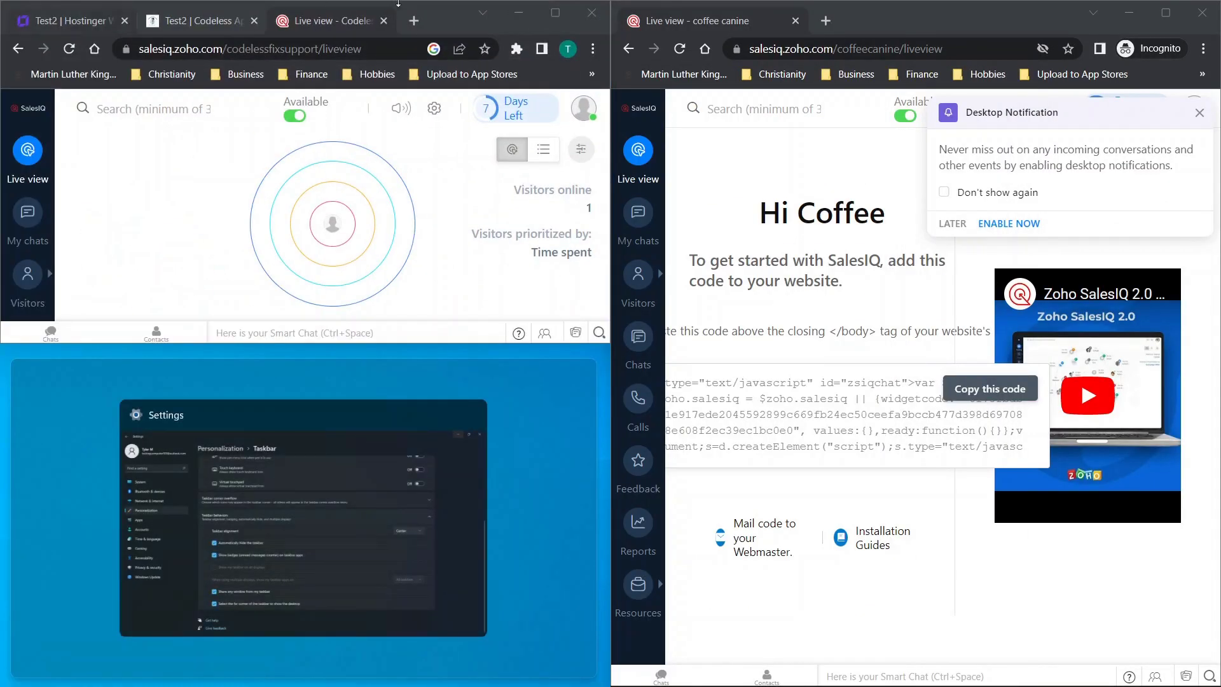
left_click_drag(441, 22, 2, 191)
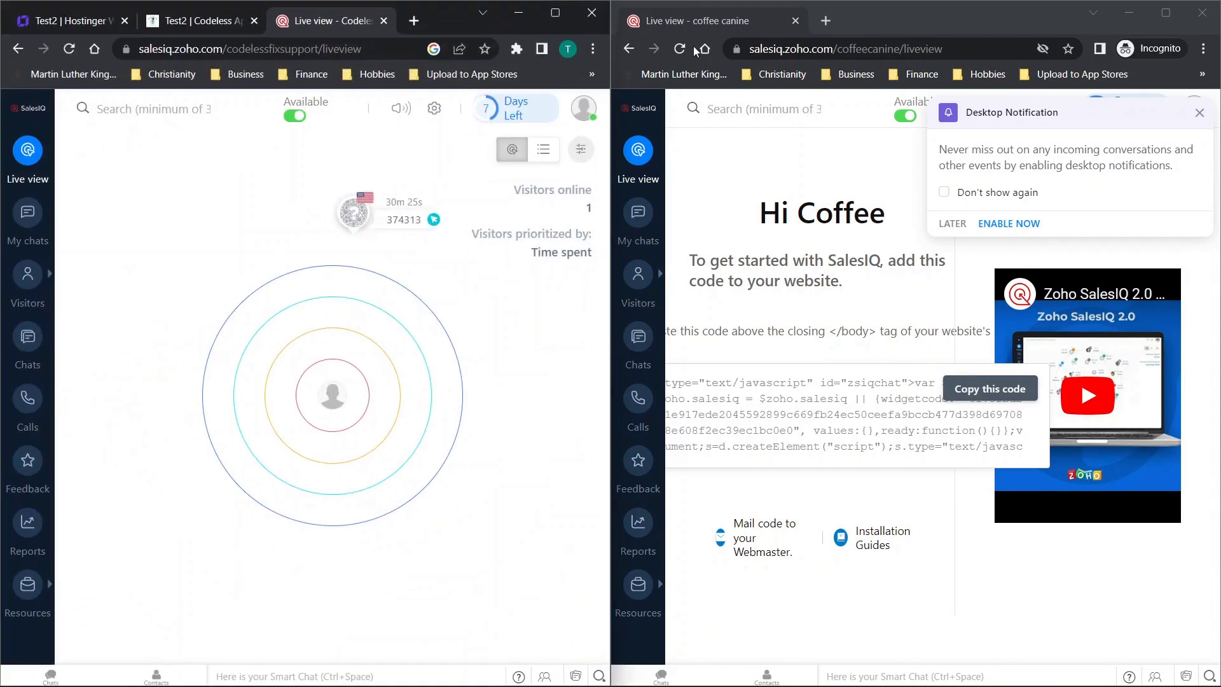
left_click_drag(330, 20, 1218, 57)
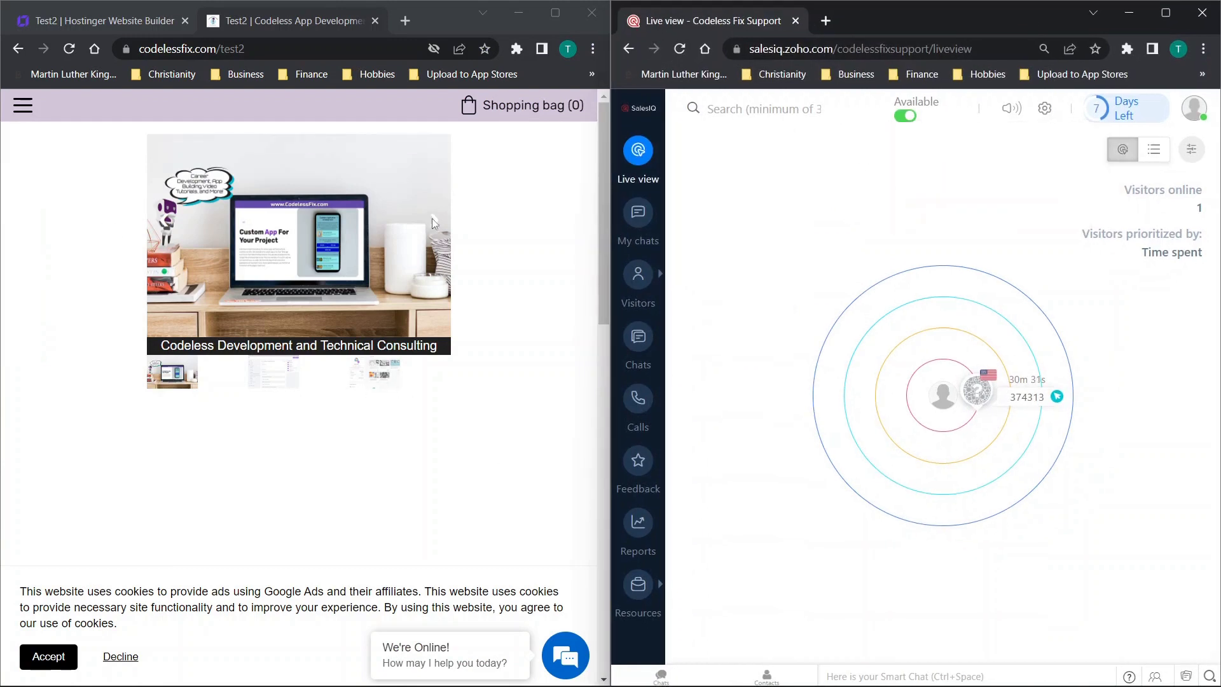
Step: As a visitor, start a chat on the site widget saying 'hey', skipping the name and email prompts
left_click(566, 652)
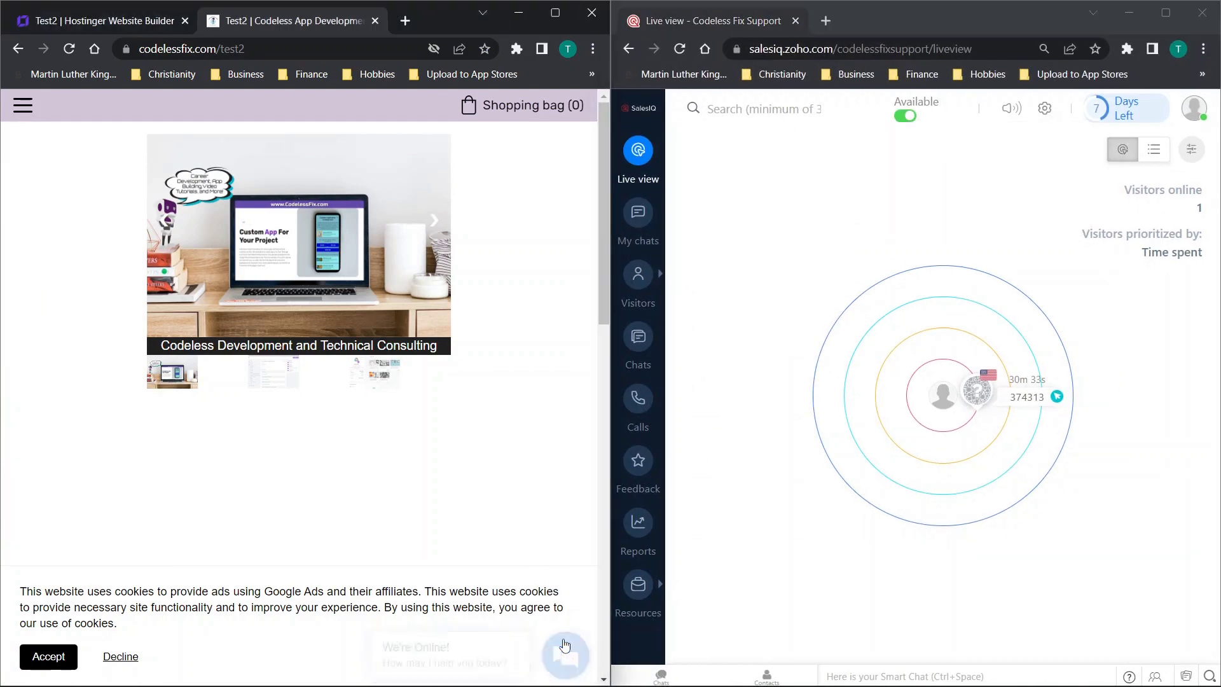
left_click(434, 576)
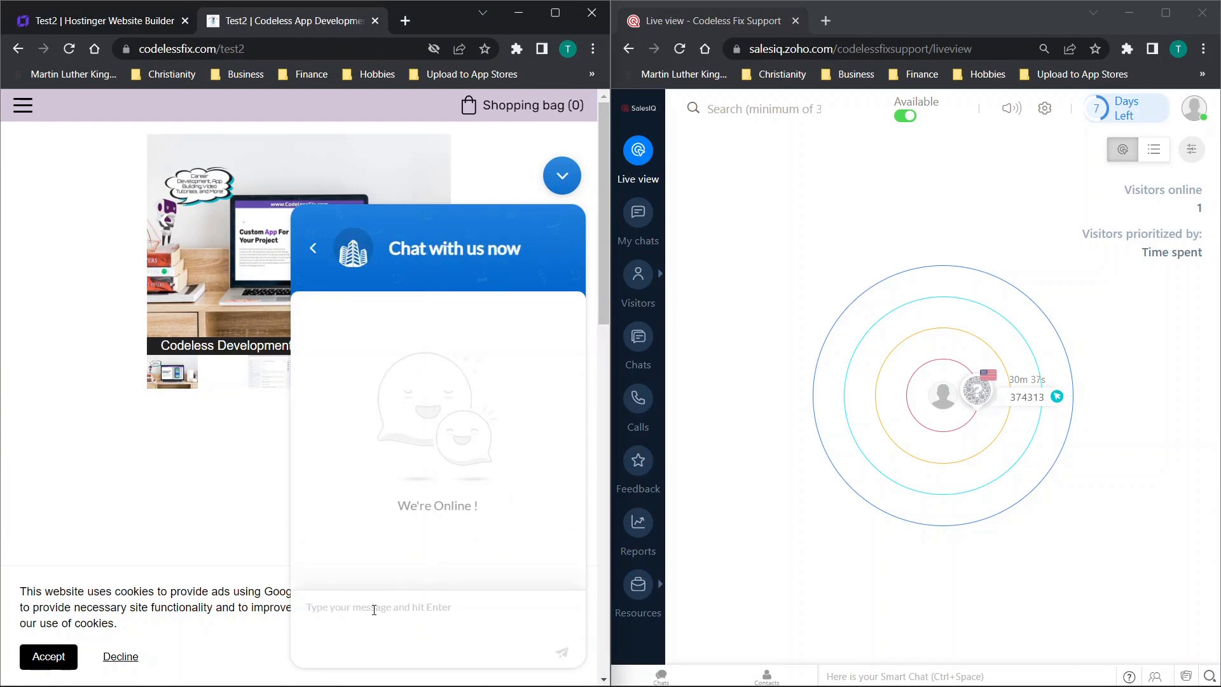
type("hey")
key("Return")
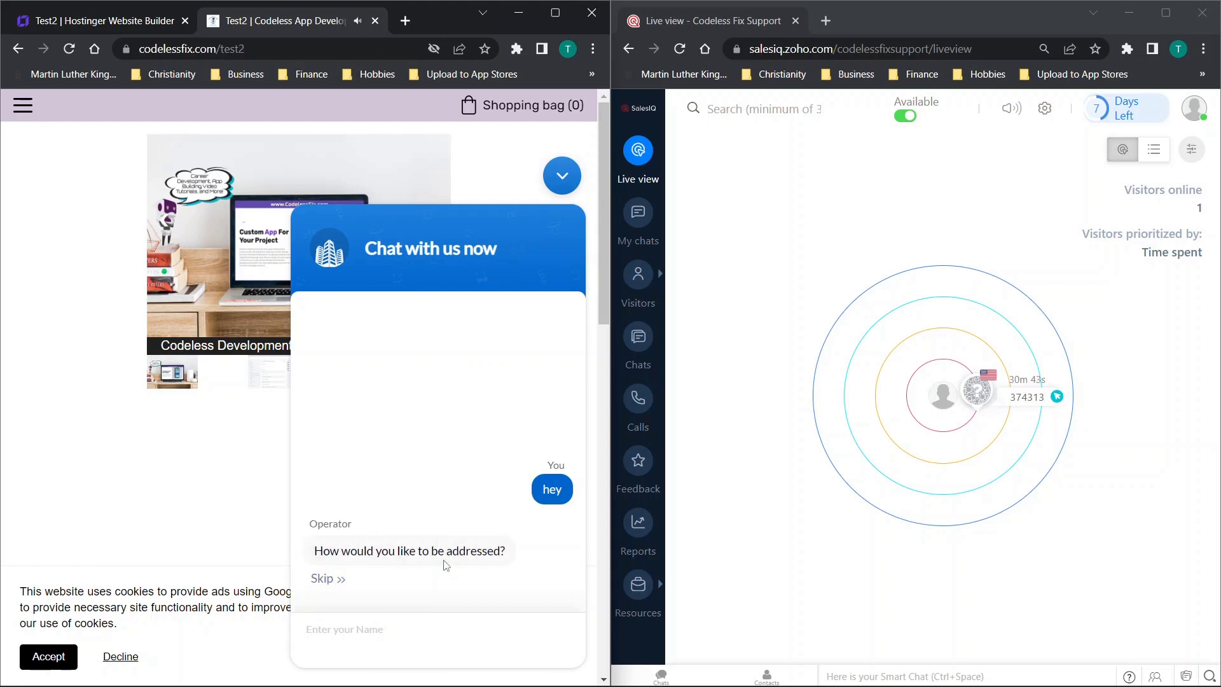
left_click(326, 578)
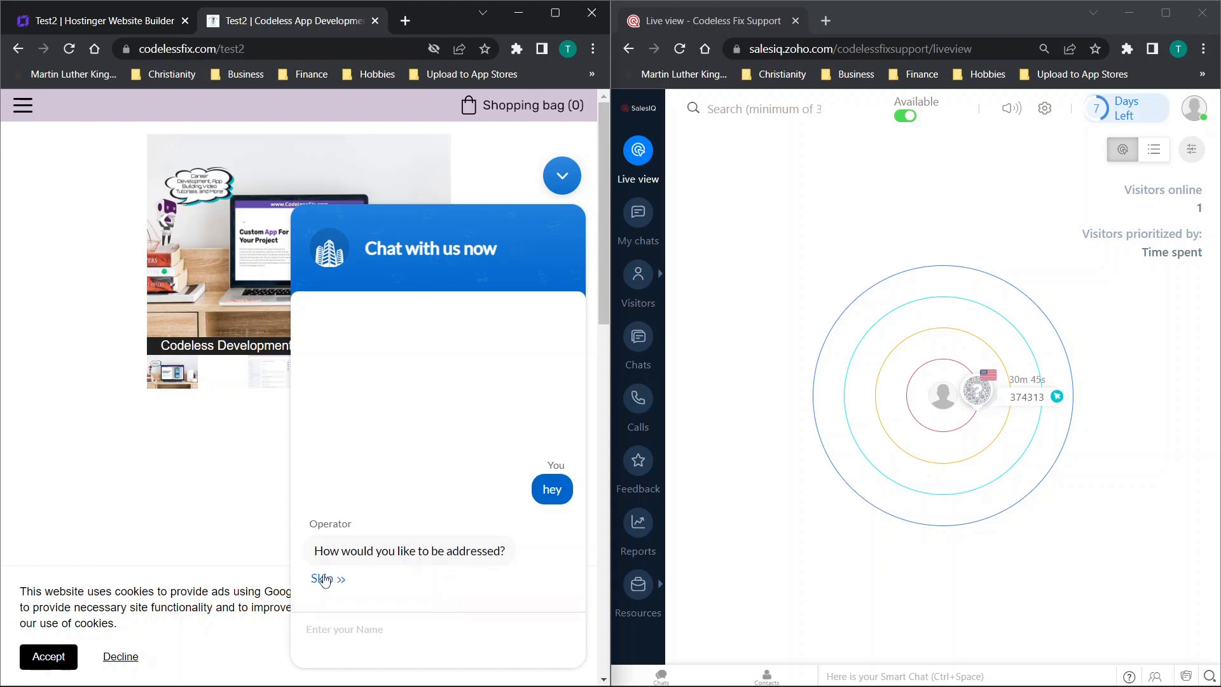
left_click(330, 580)
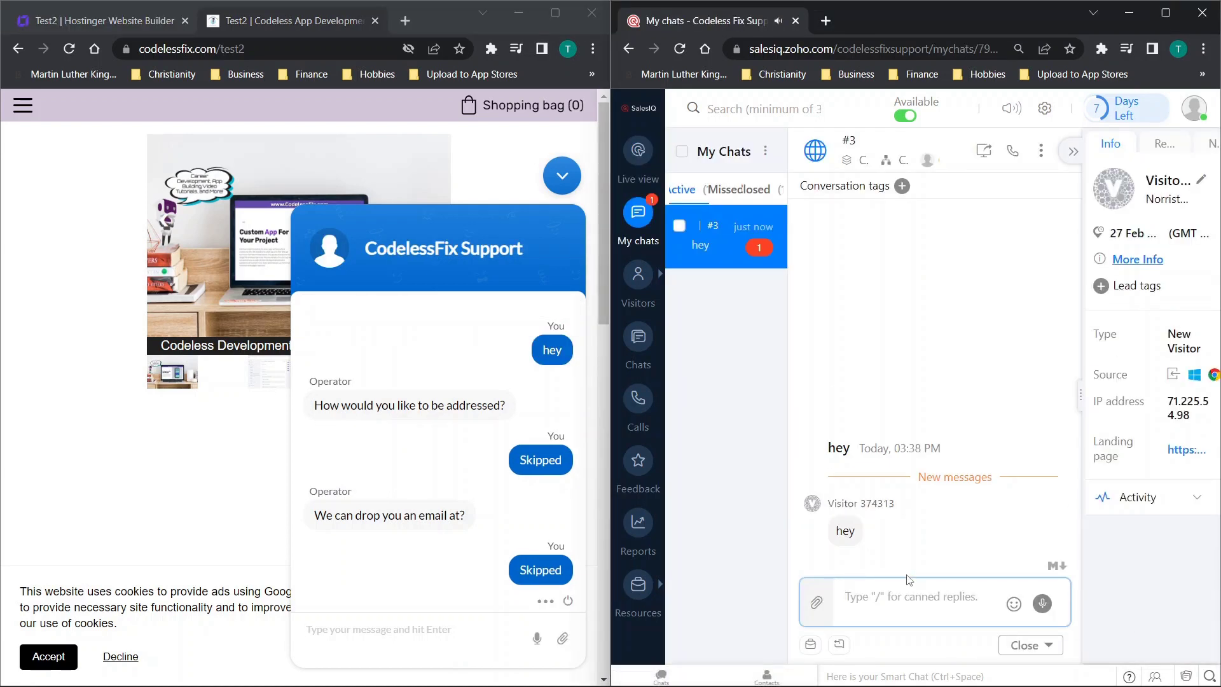
Step: Reply 'back and forth' from SalesIQ, then send another 'hey' from the site widget
type("back an")
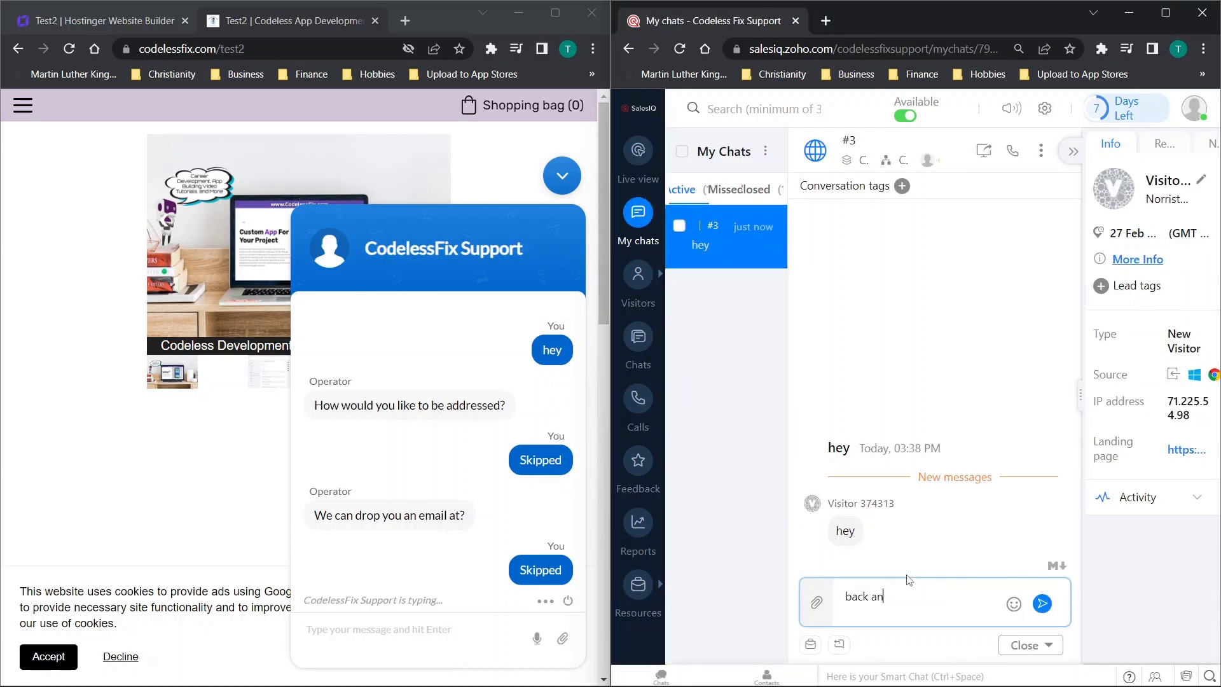
type("d forth")
key("Return")
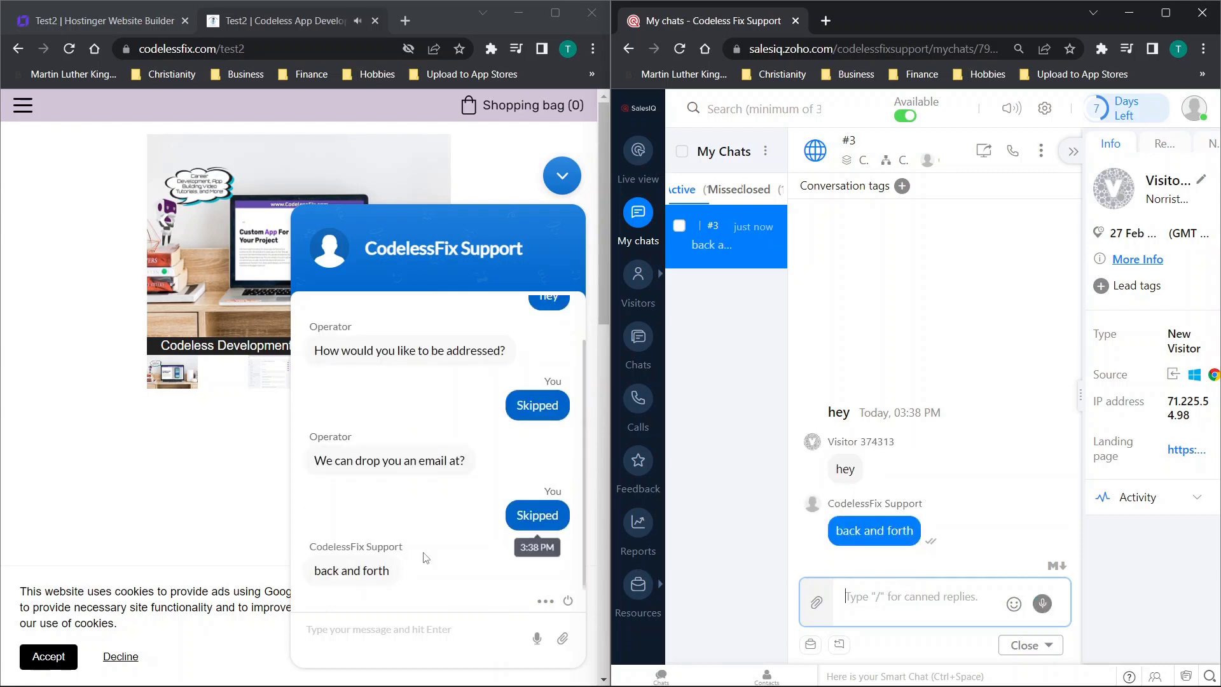
left_click(390, 628)
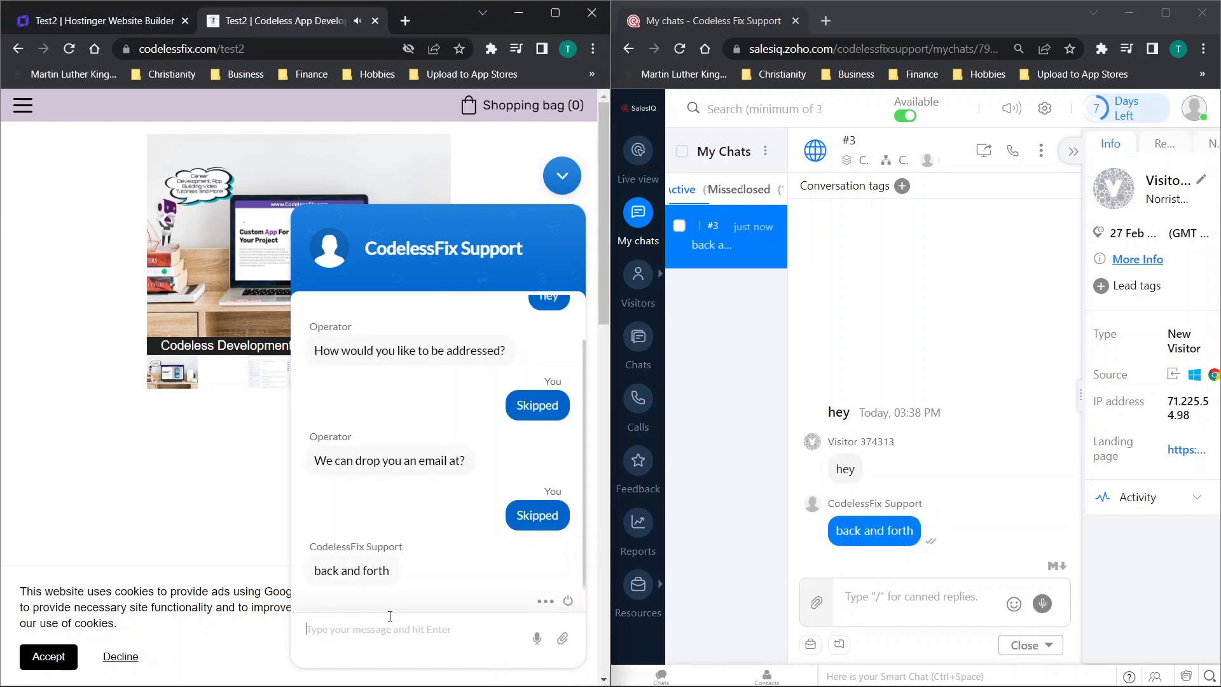
type("hey")
key("Return")
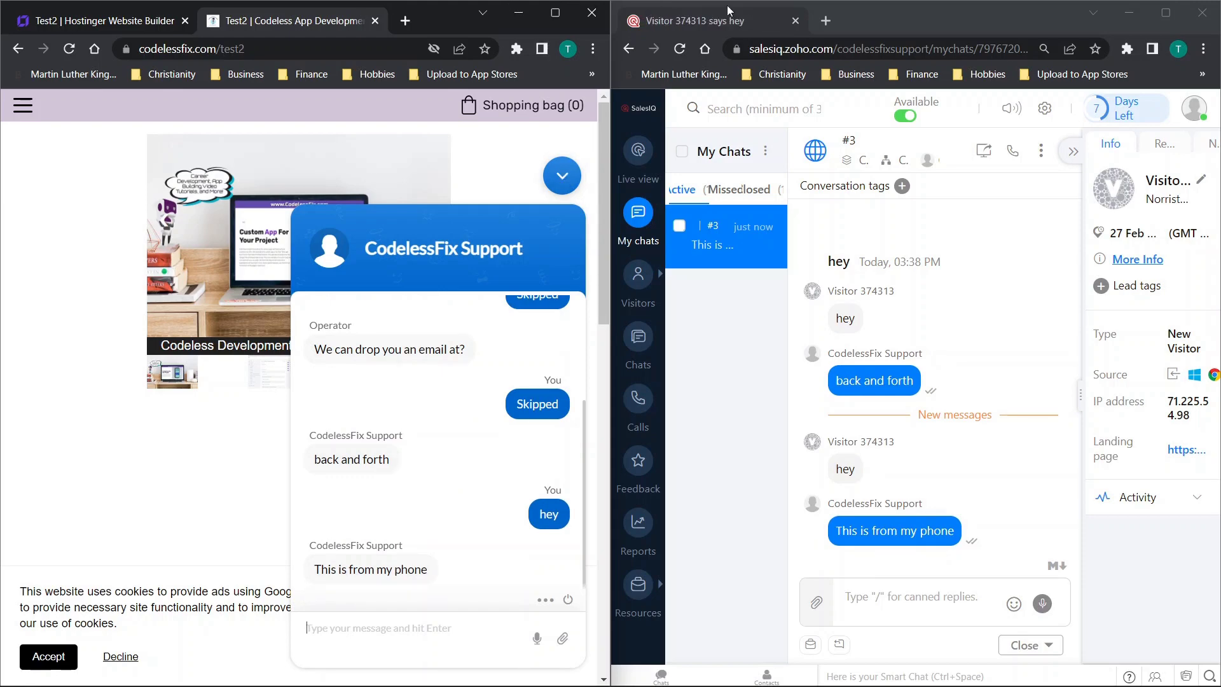
Step: Maximize the site, end the visitor chat rated happy, collapse the widget, and snap windows side by side
key("alt+Tab")
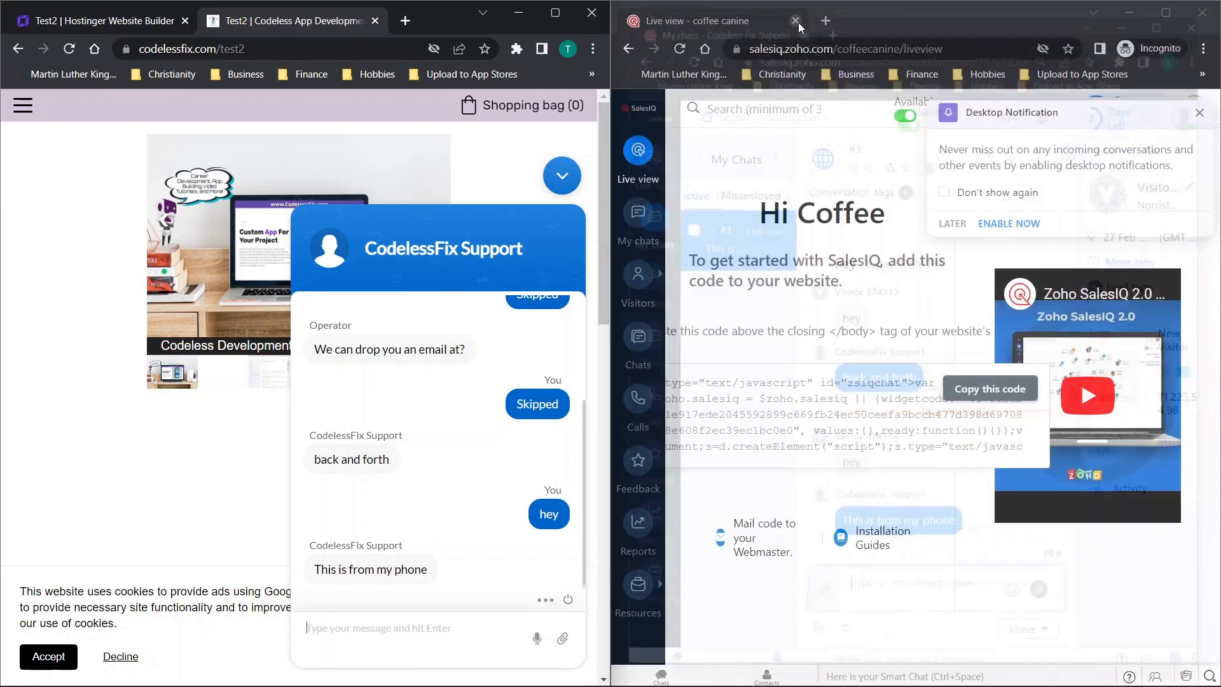
left_click(552, 13)
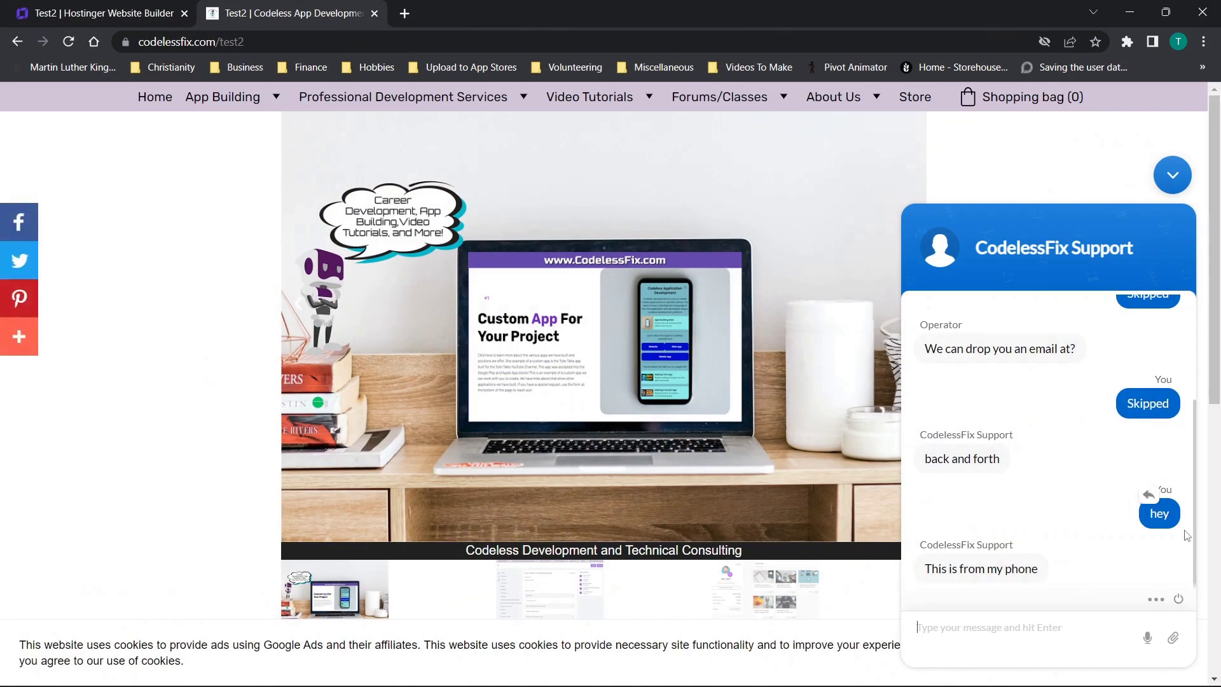
left_click(1181, 599)
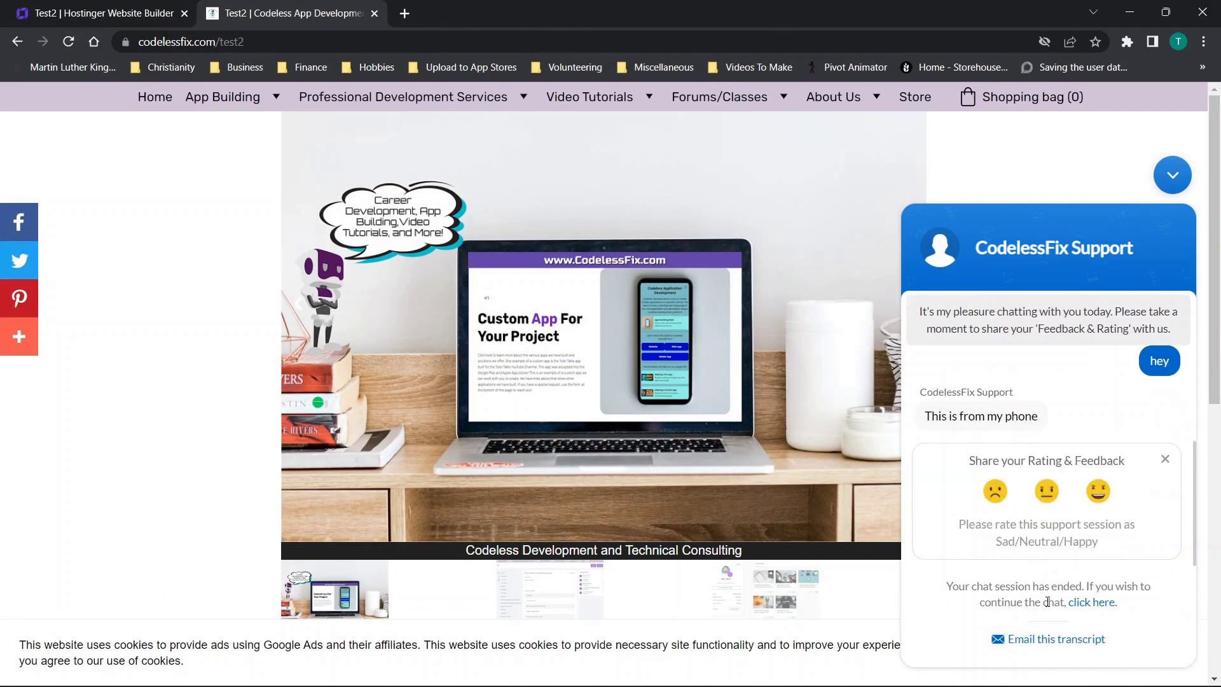
left_click(1105, 499)
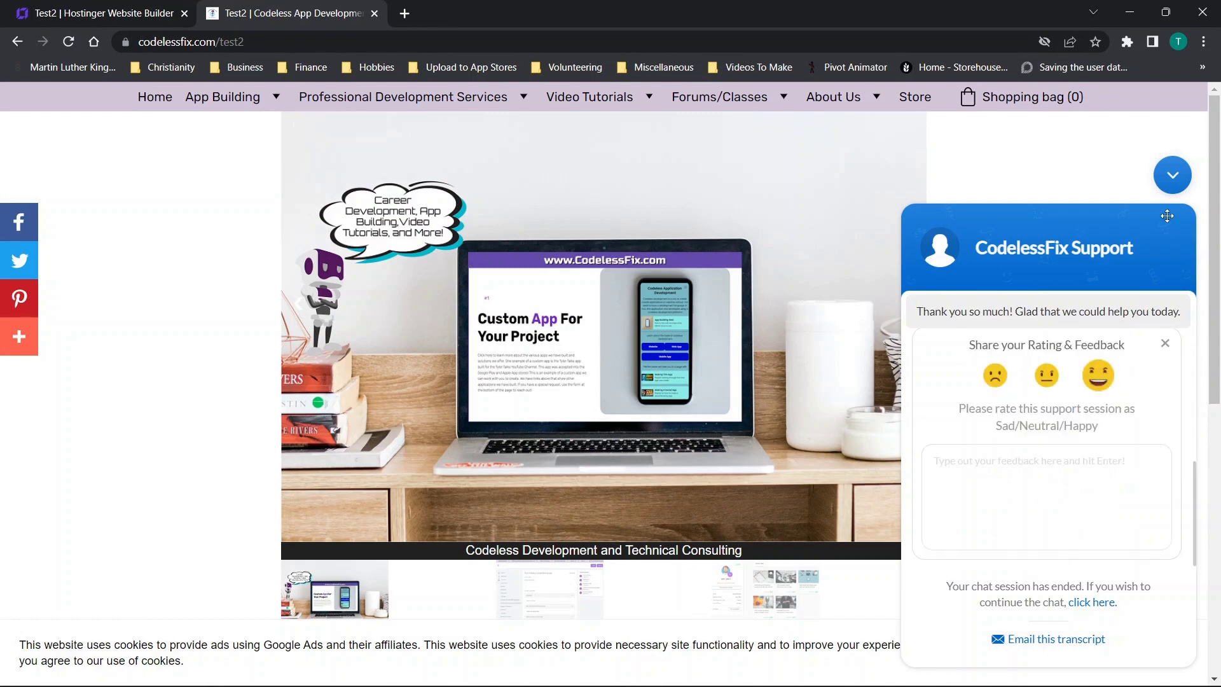
left_click(1172, 175)
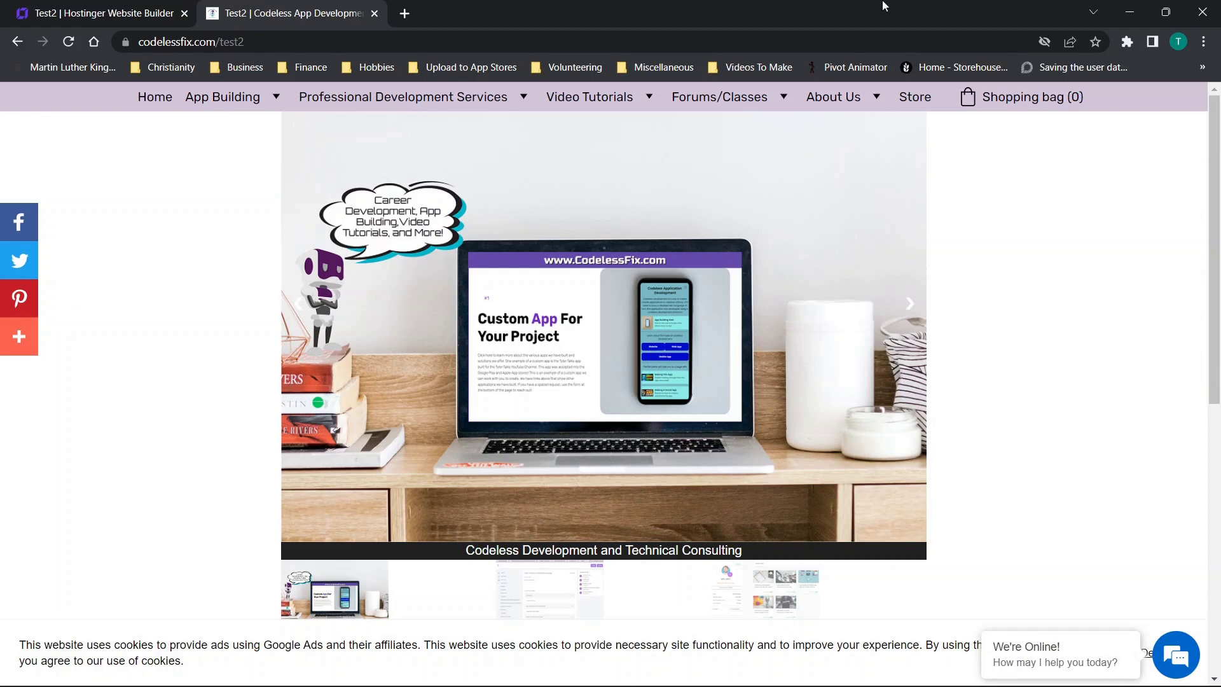
key("super+Left")
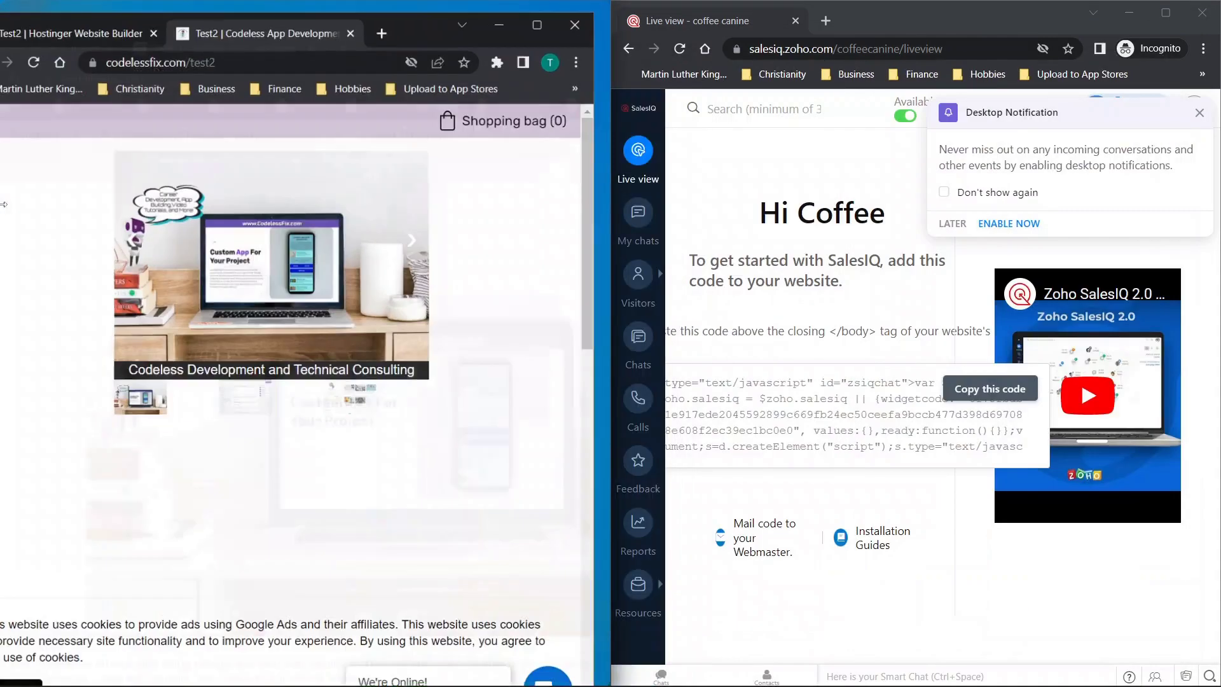
Step: Maximize the SalesIQ window and select the base SalesIQ web address
left_click(1166, 13)
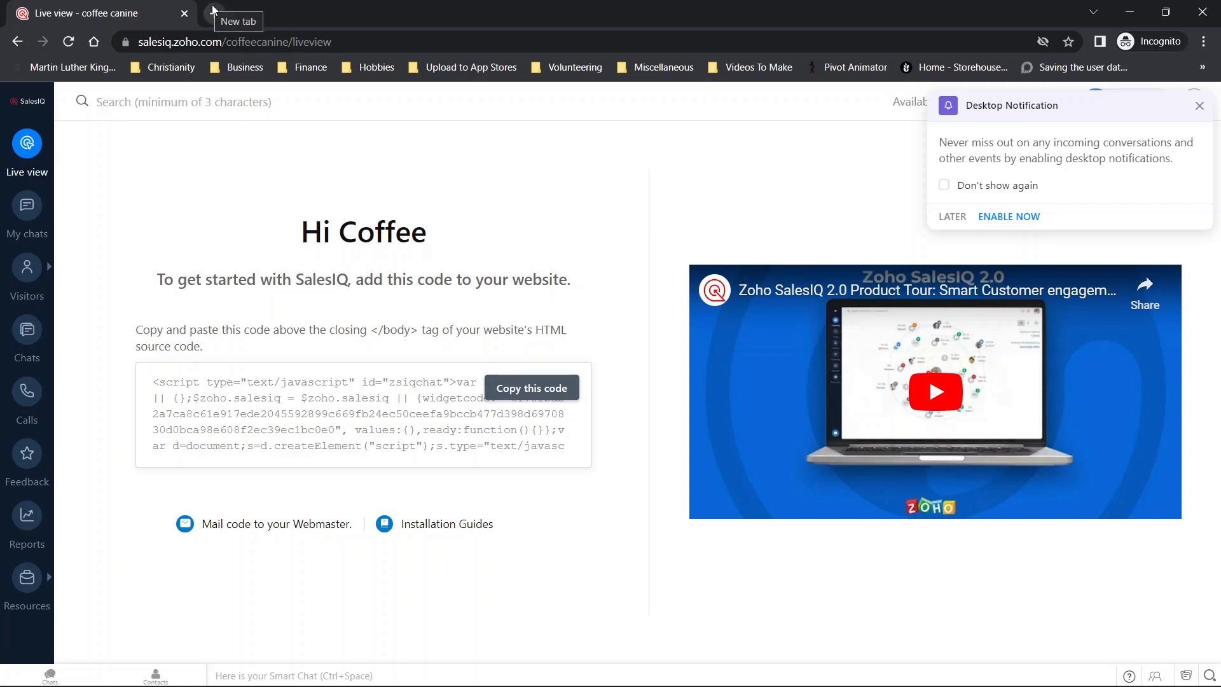
left_click(200, 45)
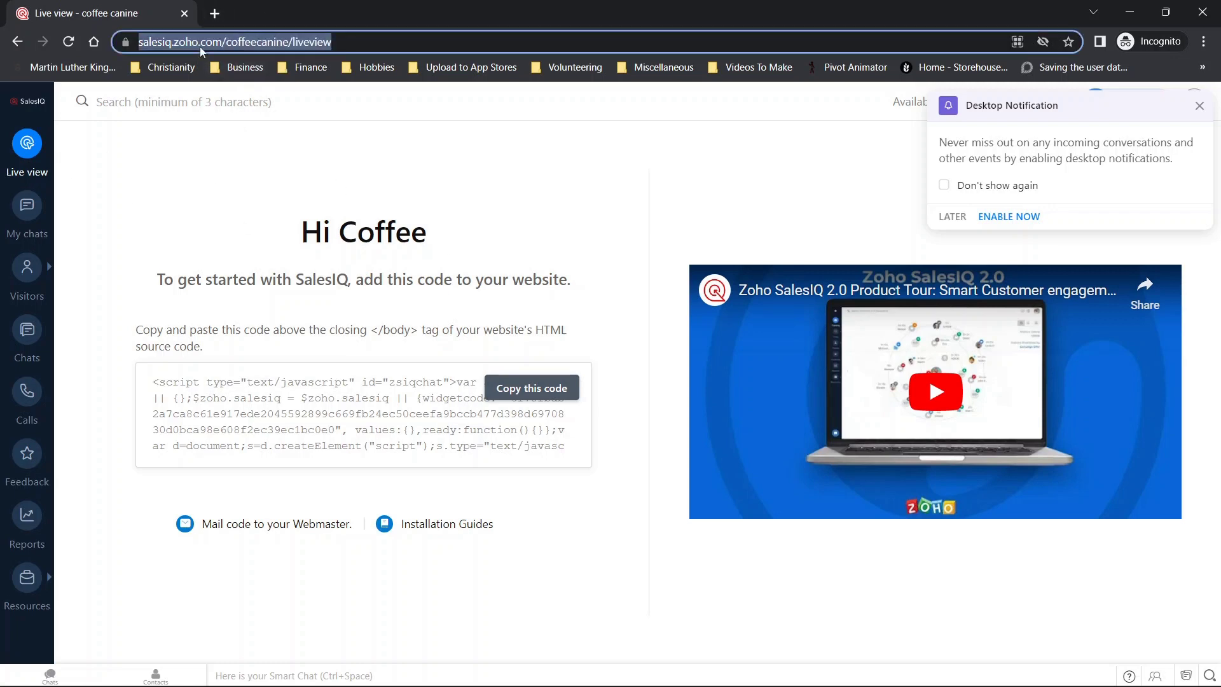
left_click(241, 42)
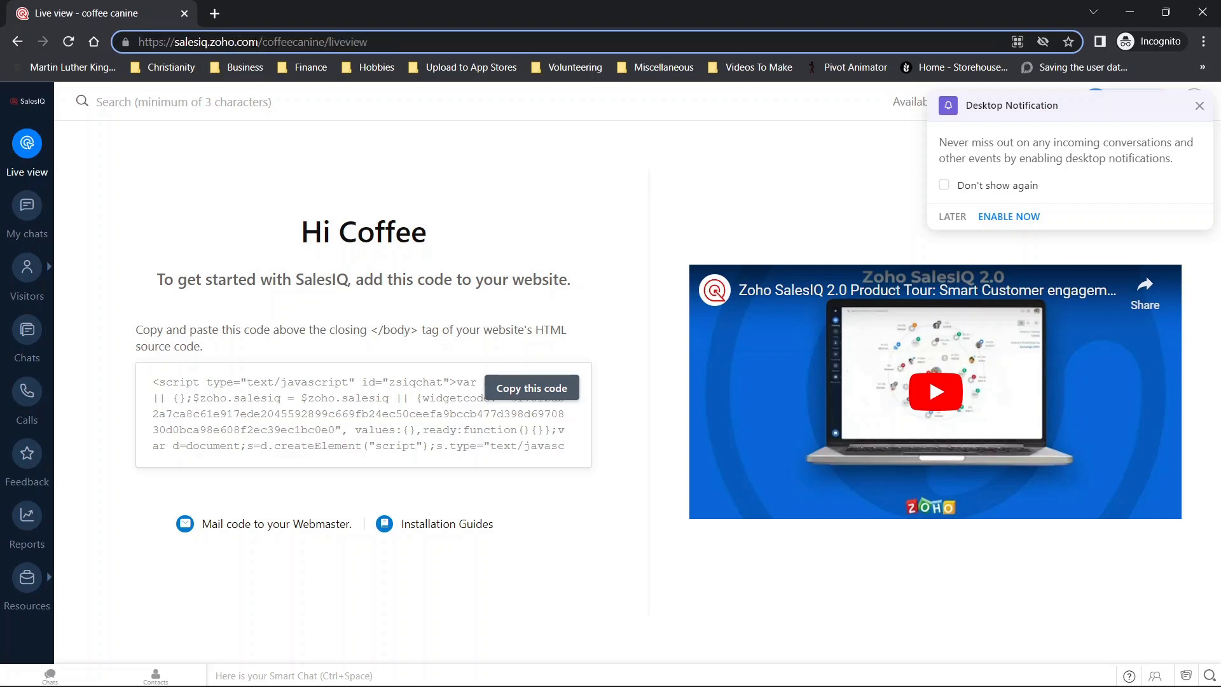
left_click_drag(263, 42, 79, 40)
key("ctrl+c")
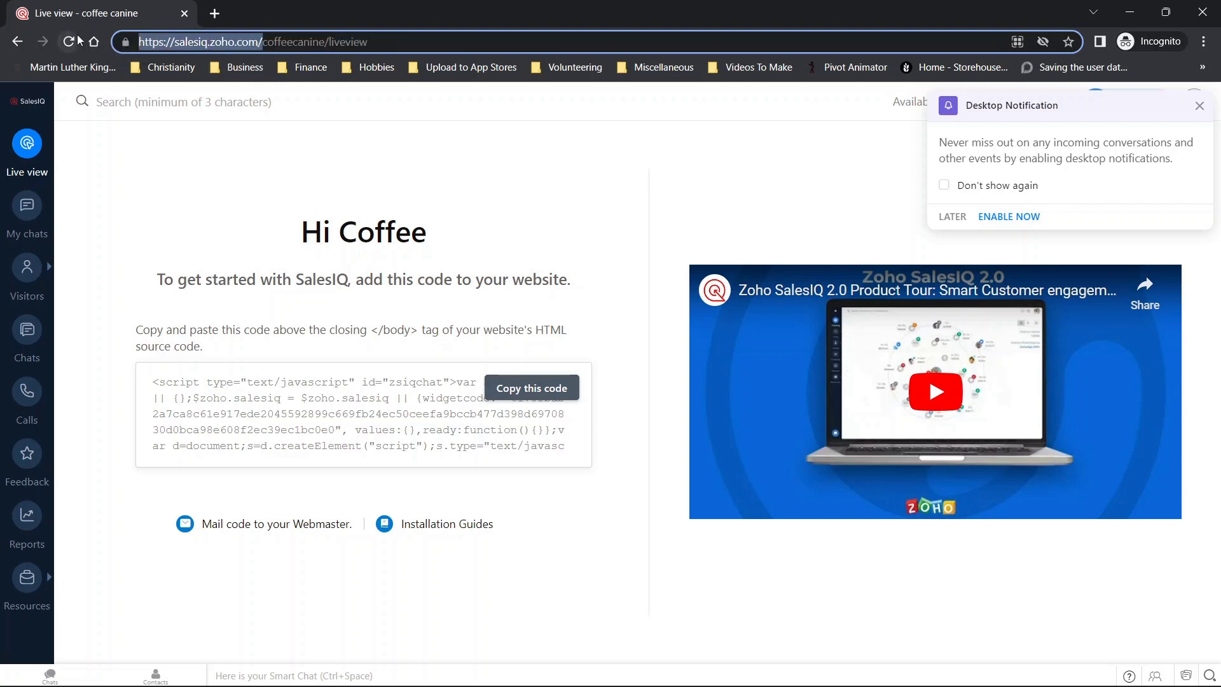
Step: Load the SalesIQ home address in a new incognito window, copy the website installation script, then go to My Chats
left_click(1204, 41)
left_click(1120, 108)
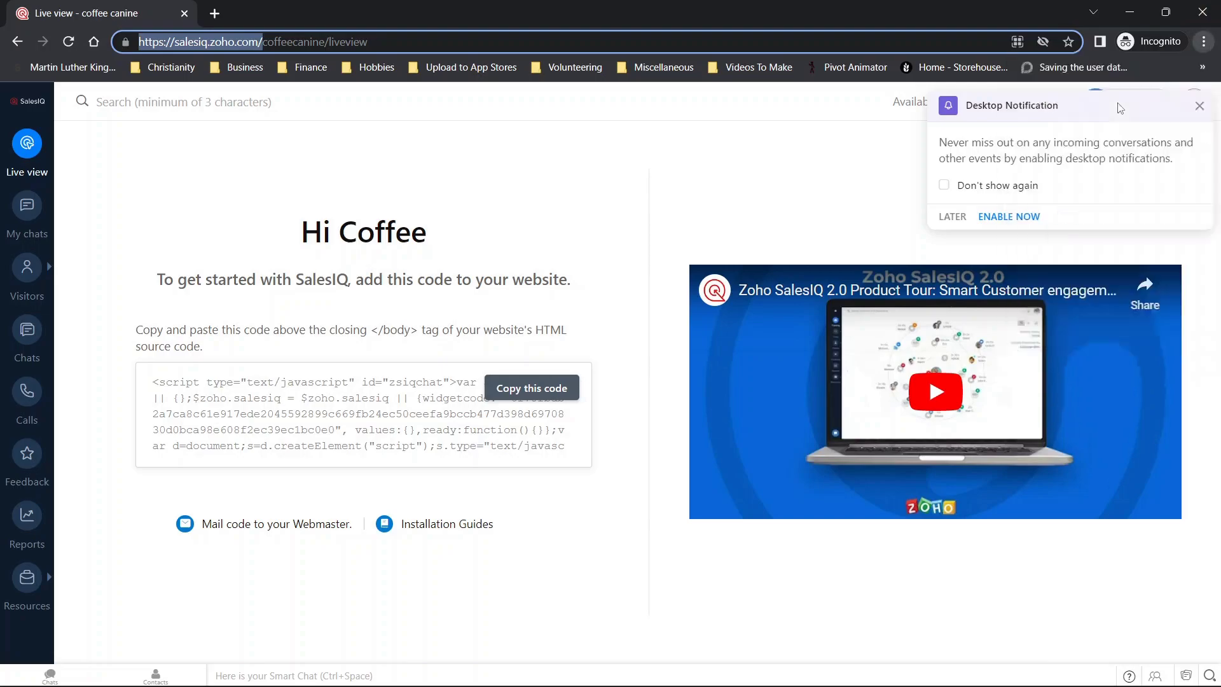
key("ctrl+v")
key("Return")
left_click(508, 401)
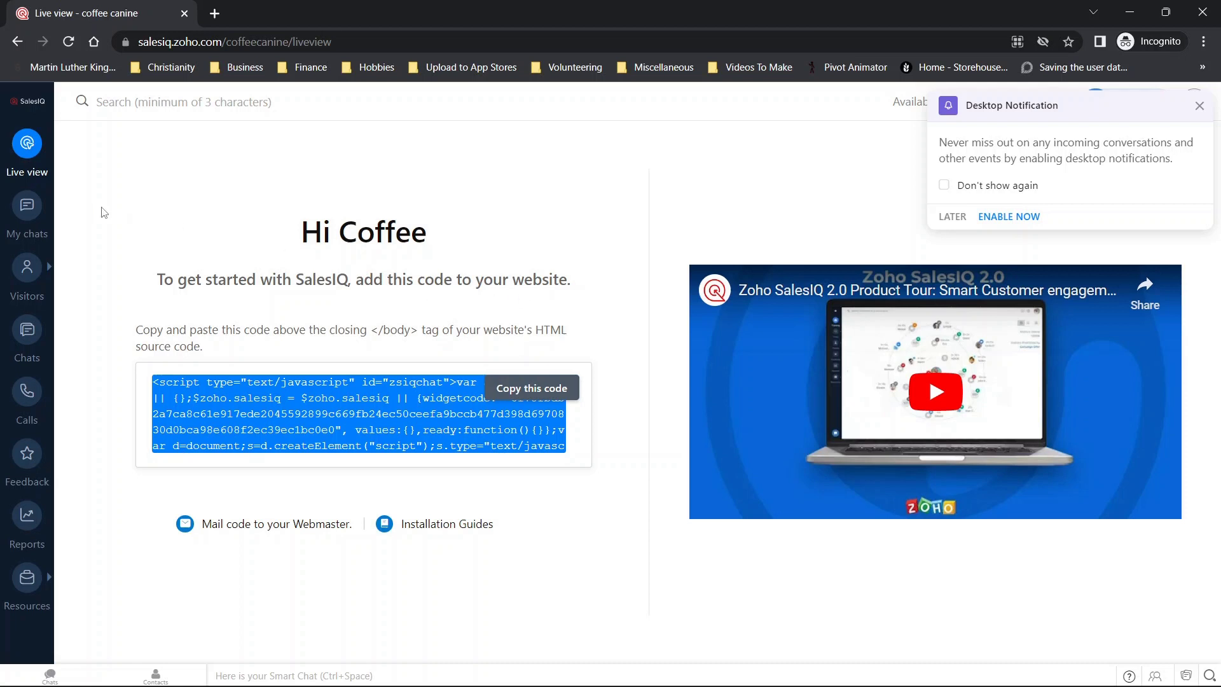
left_click(29, 207)
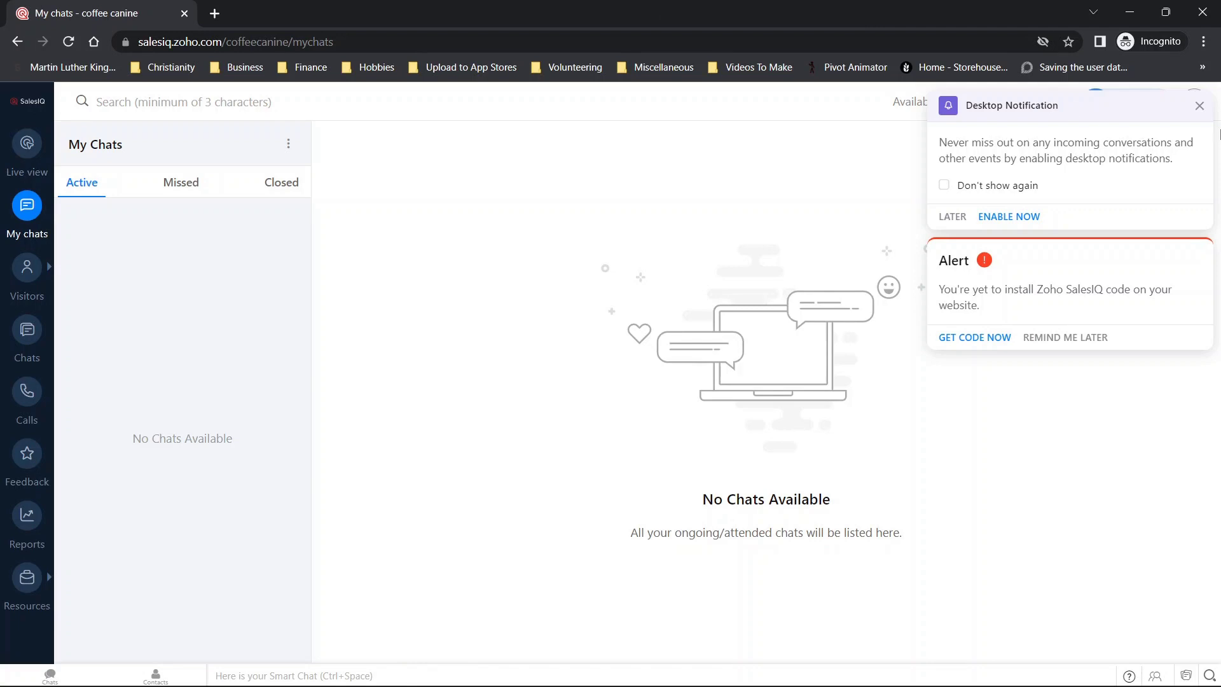
Step: Dismiss the notification and install-code reminder, then open Settings > Brands > coffee canine
left_click(1198, 105)
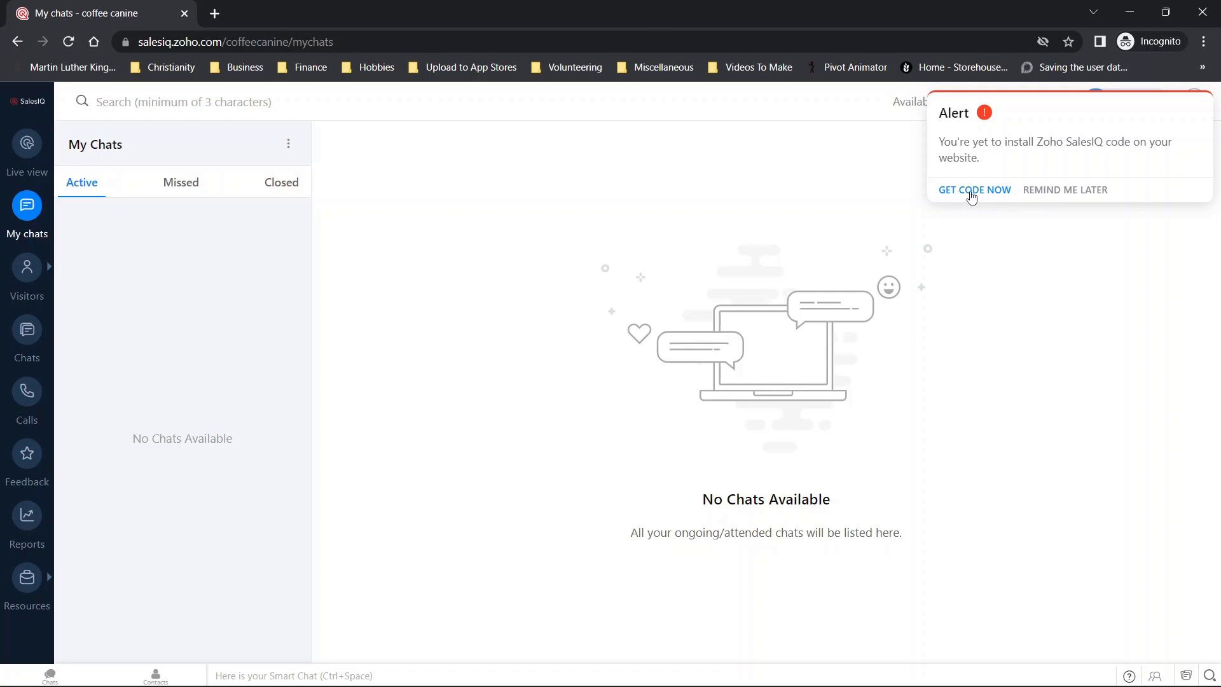
left_click(1049, 191)
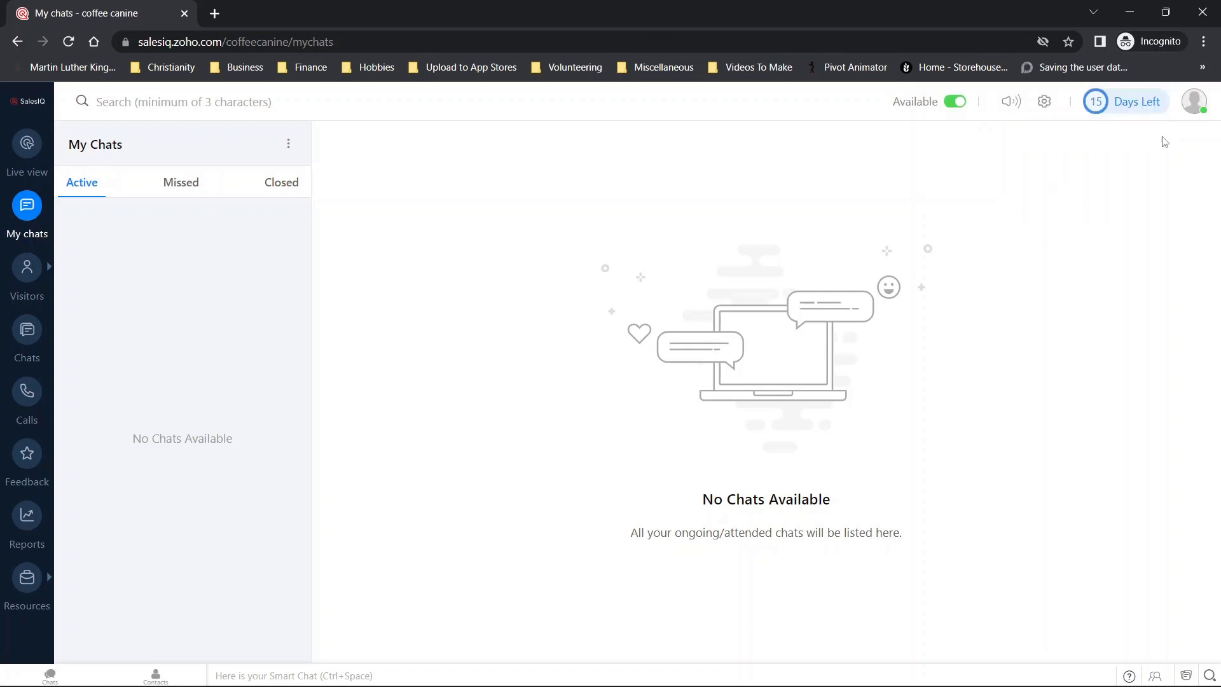
left_click(1044, 101)
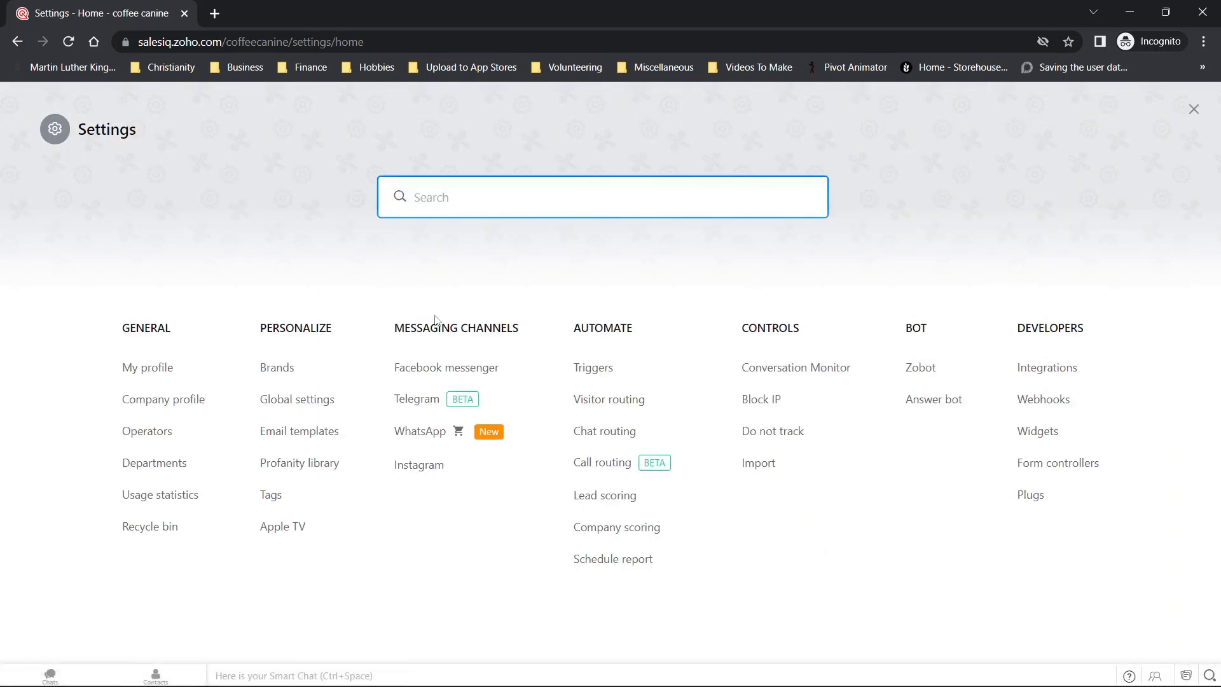
left_click(277, 369)
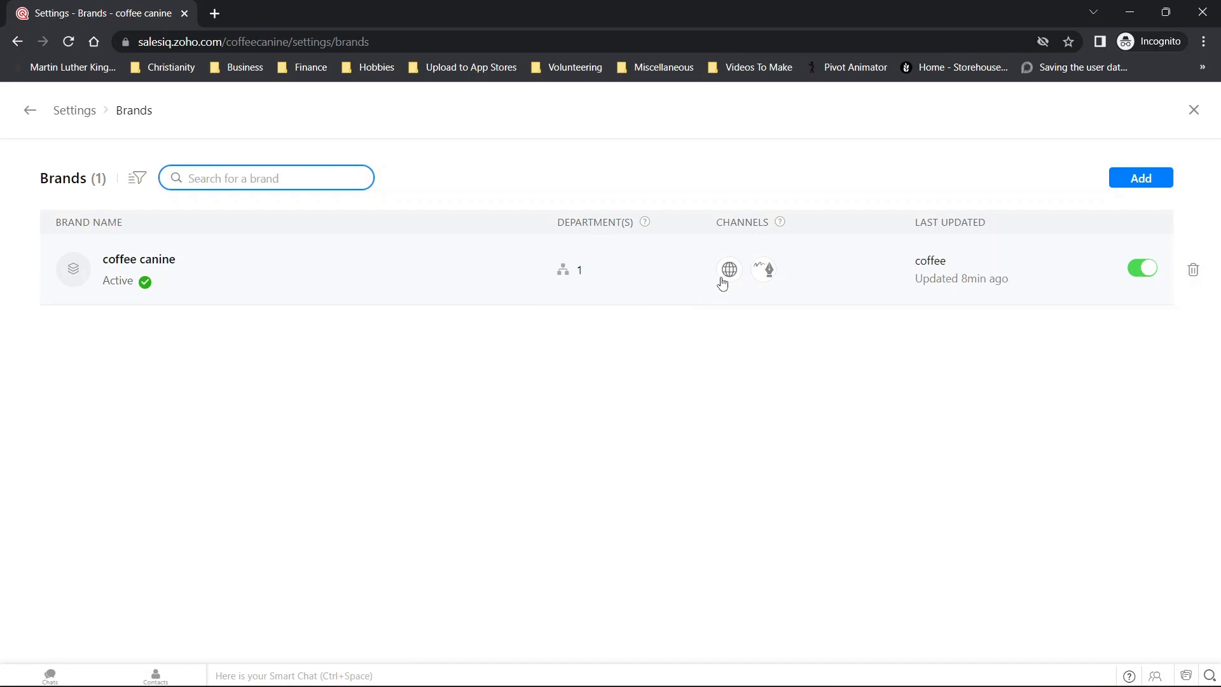
left_click(162, 262)
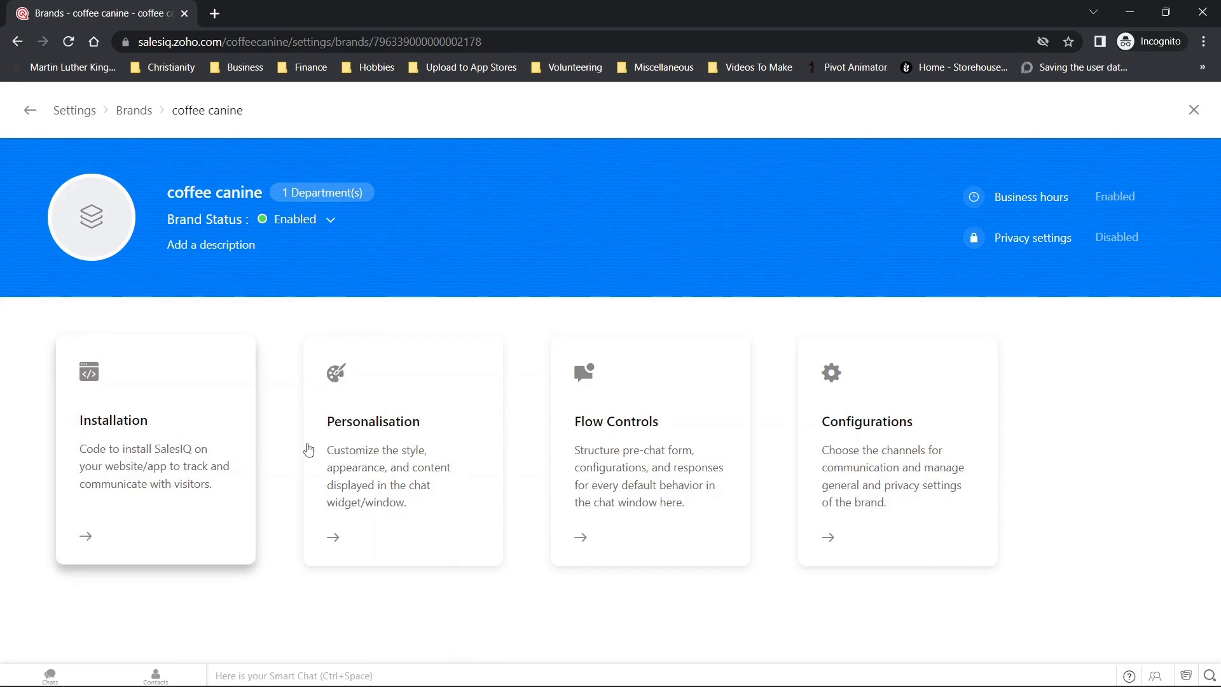
right_click(371, 452)
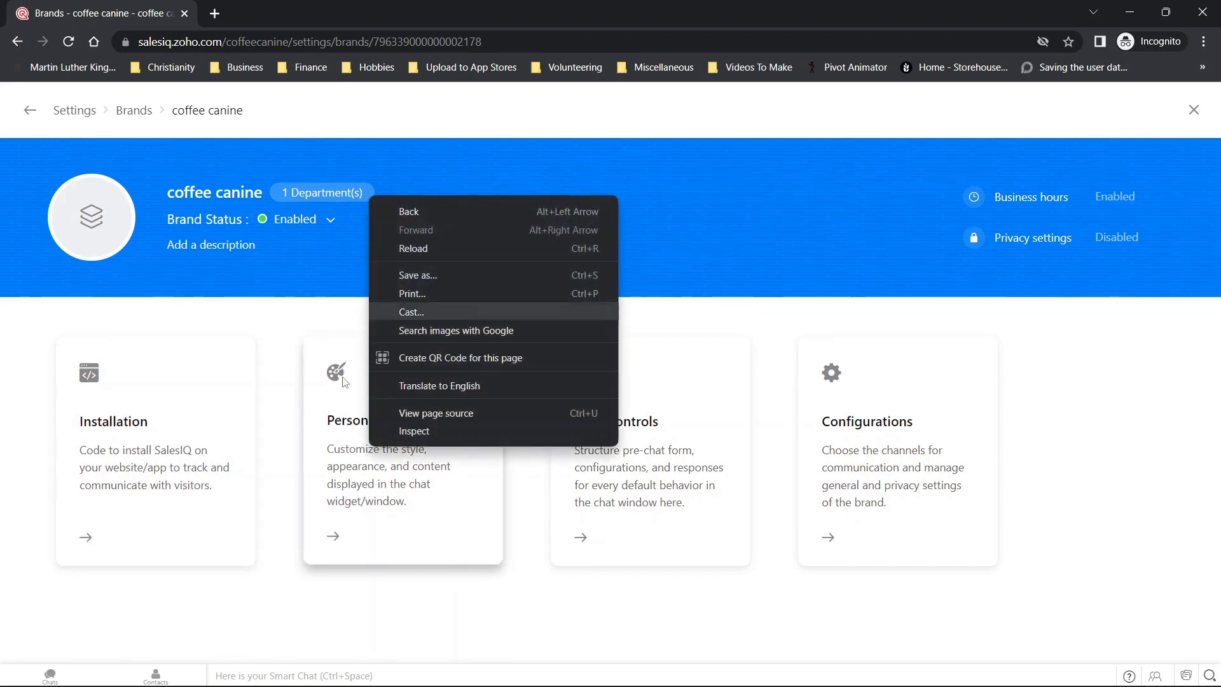
Step: Browse the brand's Personalisation pages: Homepage, Stickers, Appearance and Knowledge base
left_click(372, 454)
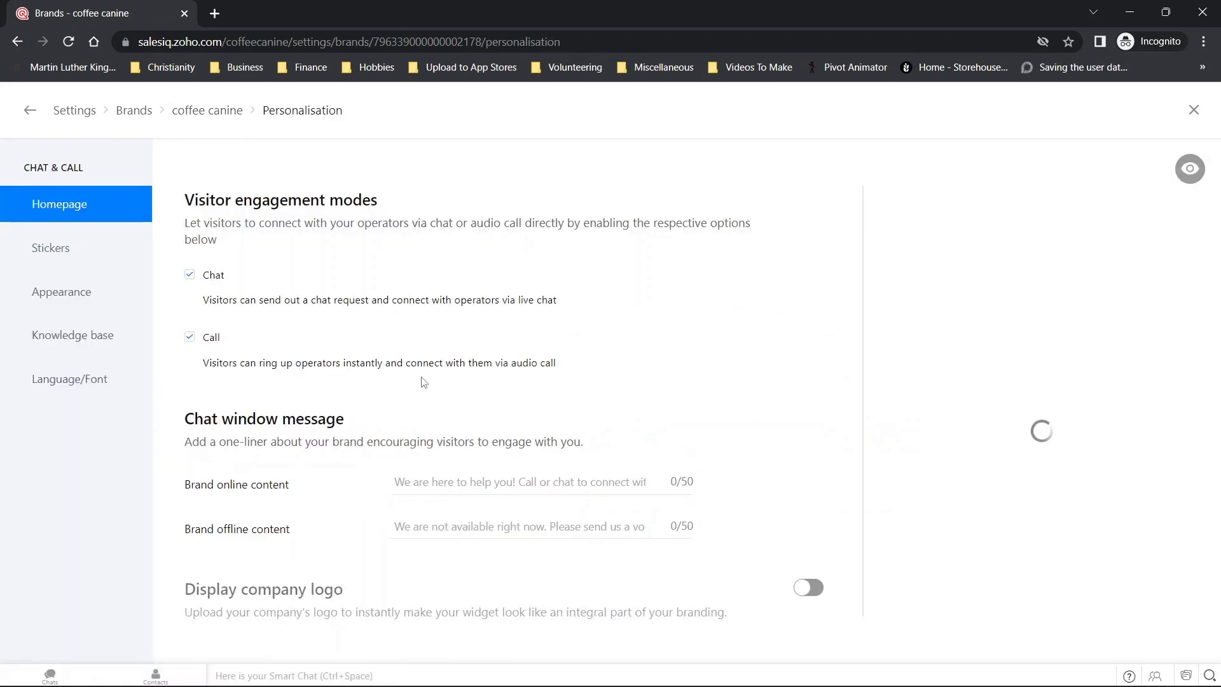
left_click(90, 258)
left_click(55, 208)
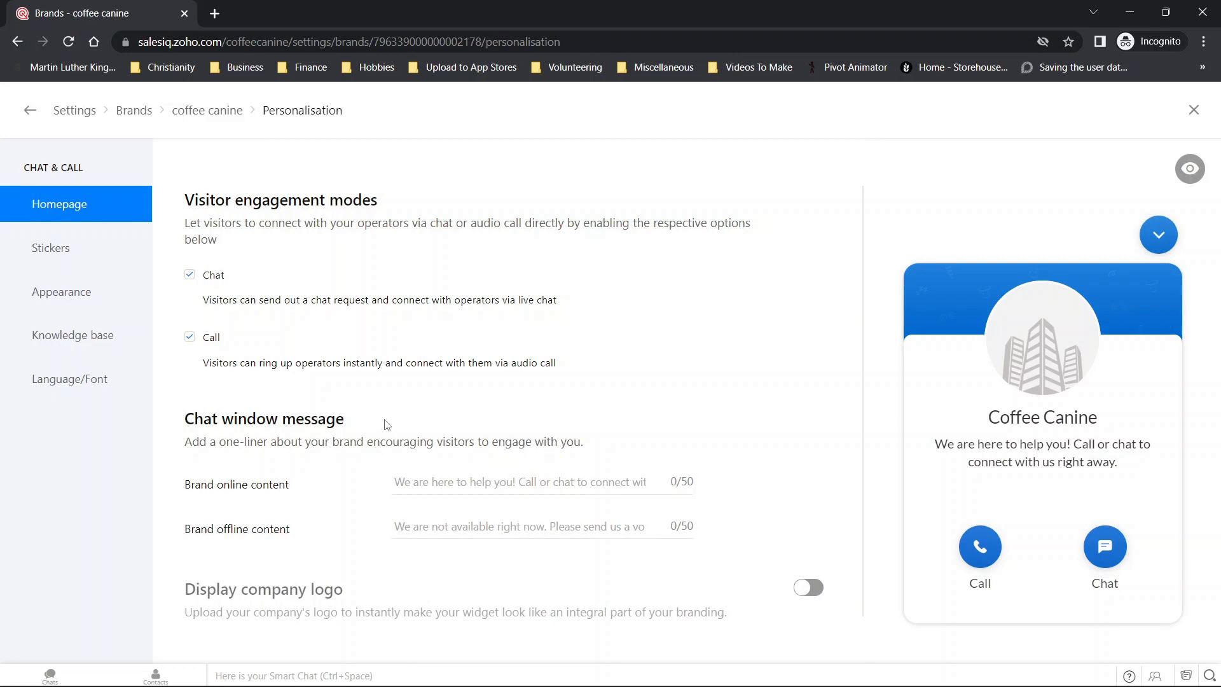
left_click(84, 254)
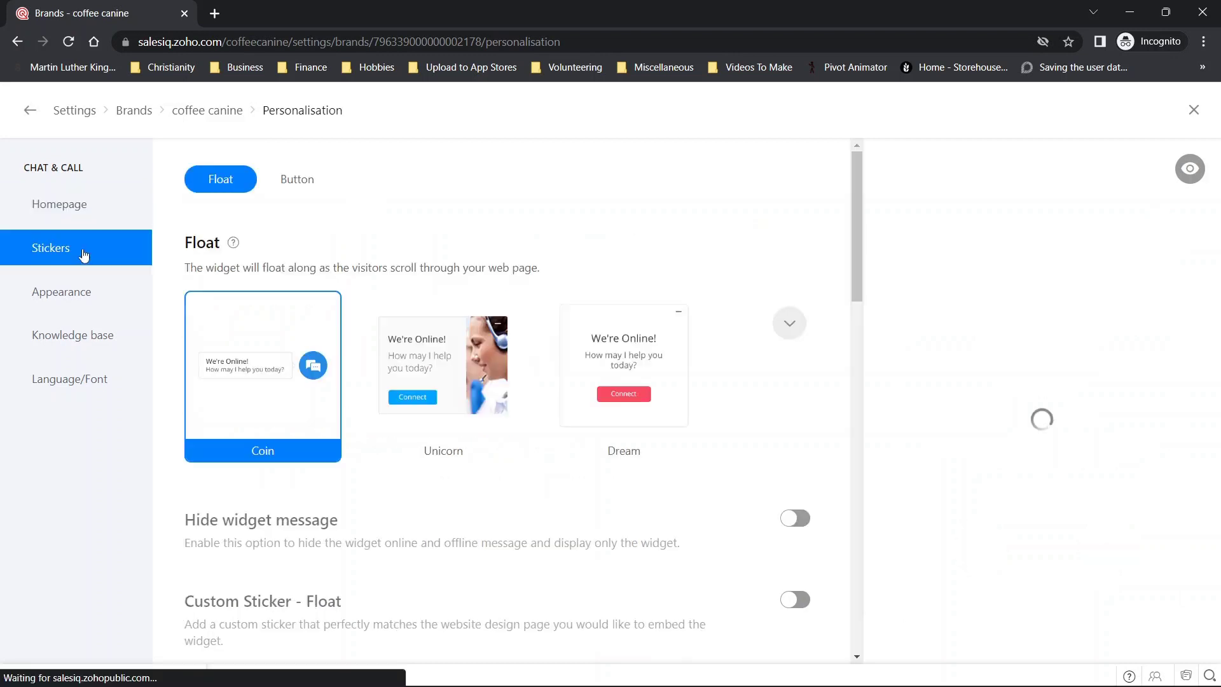
left_click(48, 304)
left_click(69, 333)
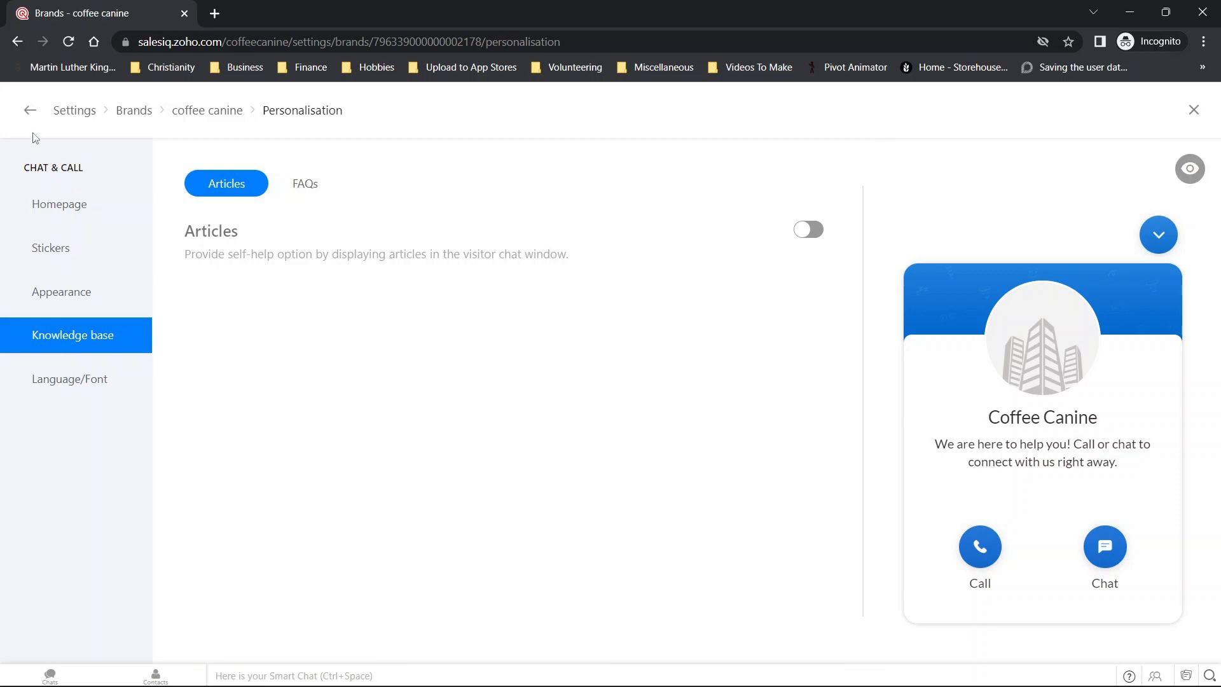
left_click(30, 110)
Step: View the brand's Website installation code, then close the incognito window and maximize the Codeless Fix site
left_click(132, 439)
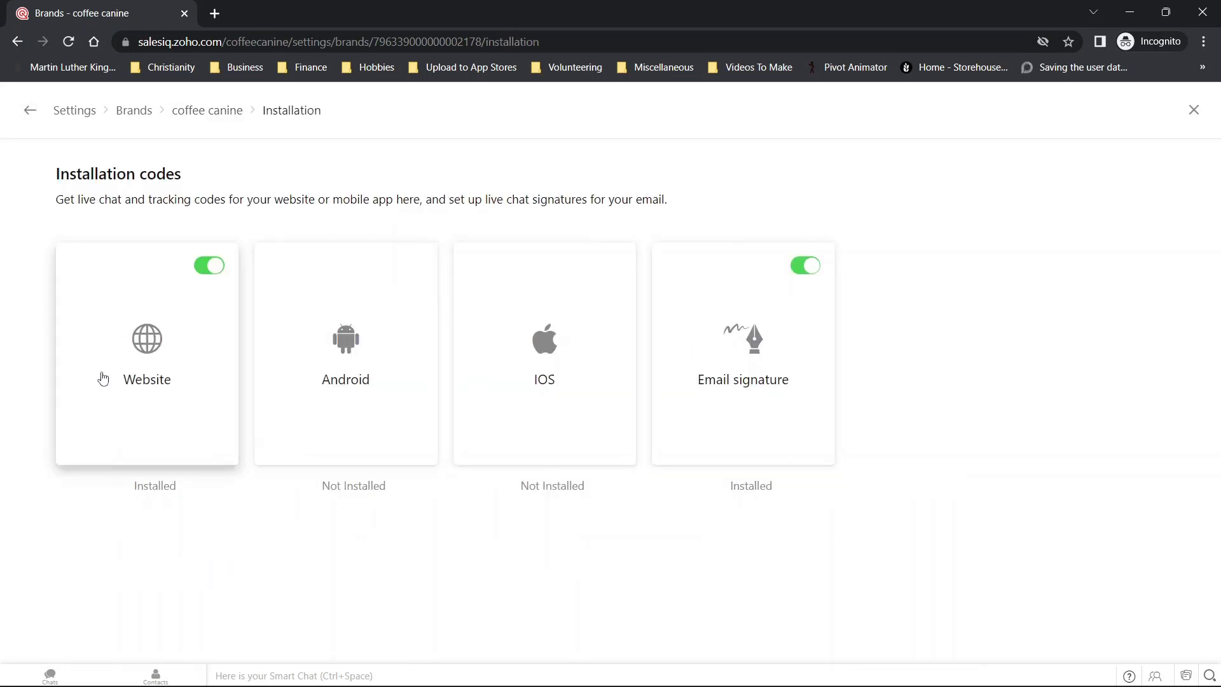
left_click(131, 376)
scroll(367, 320, "down", 3)
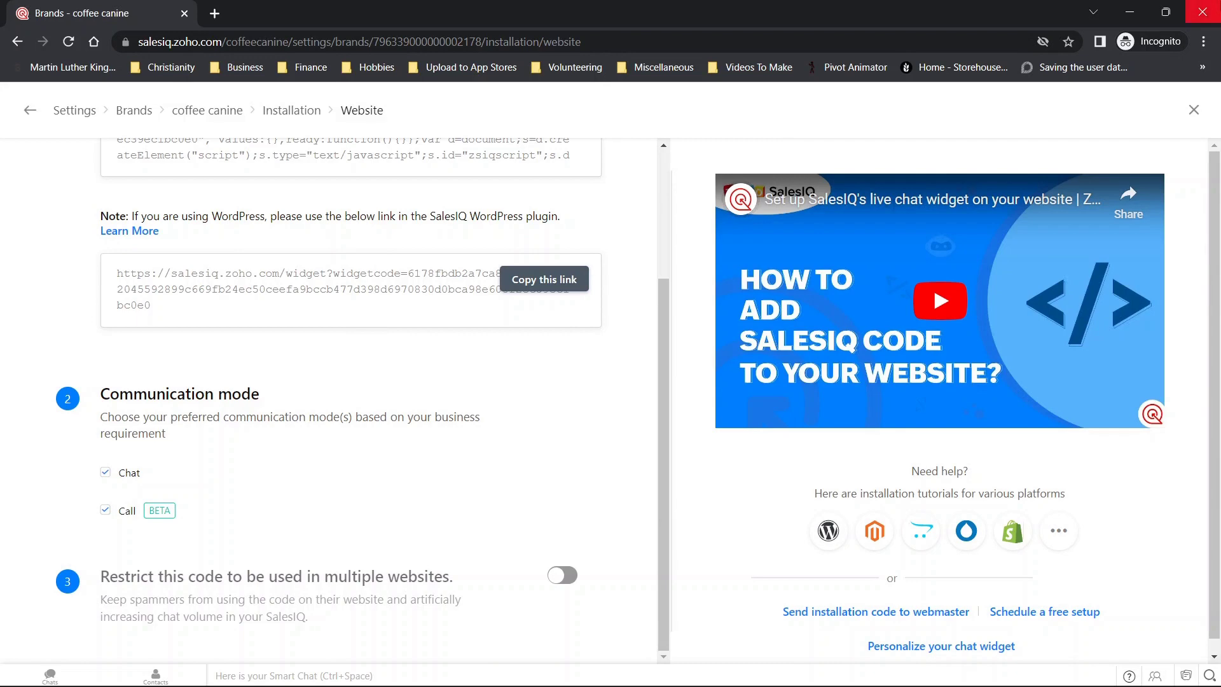
left_click(1203, 12)
left_click(556, 22)
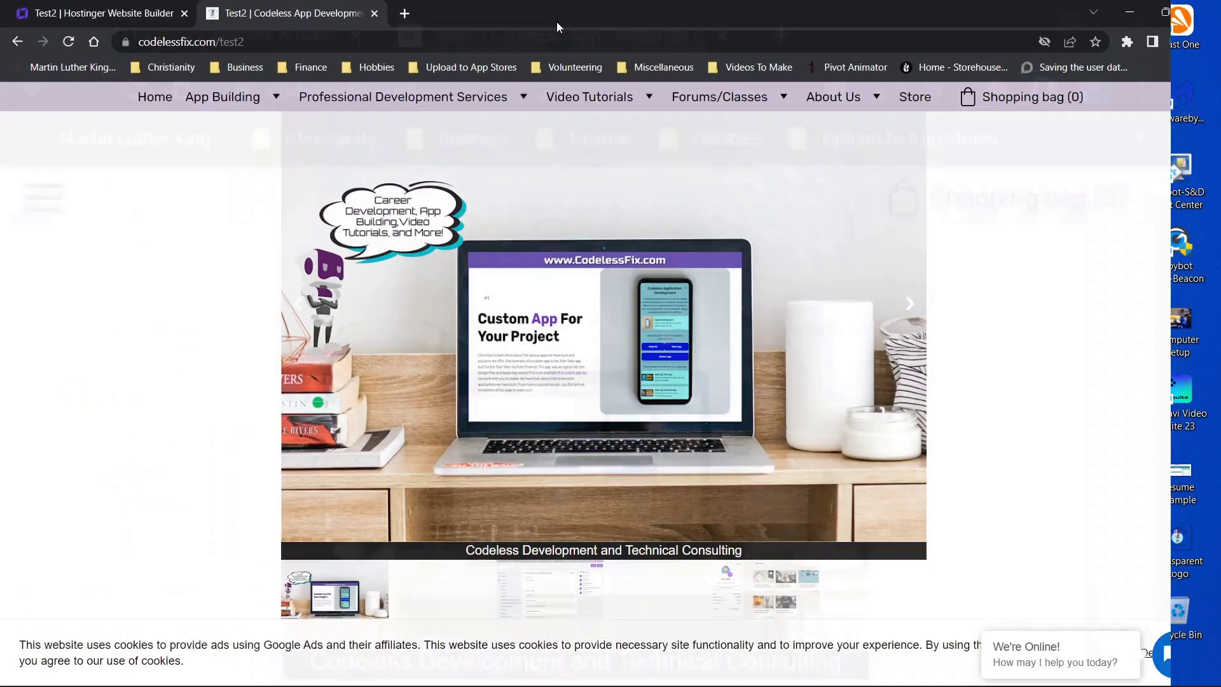
left_click(127, 13)
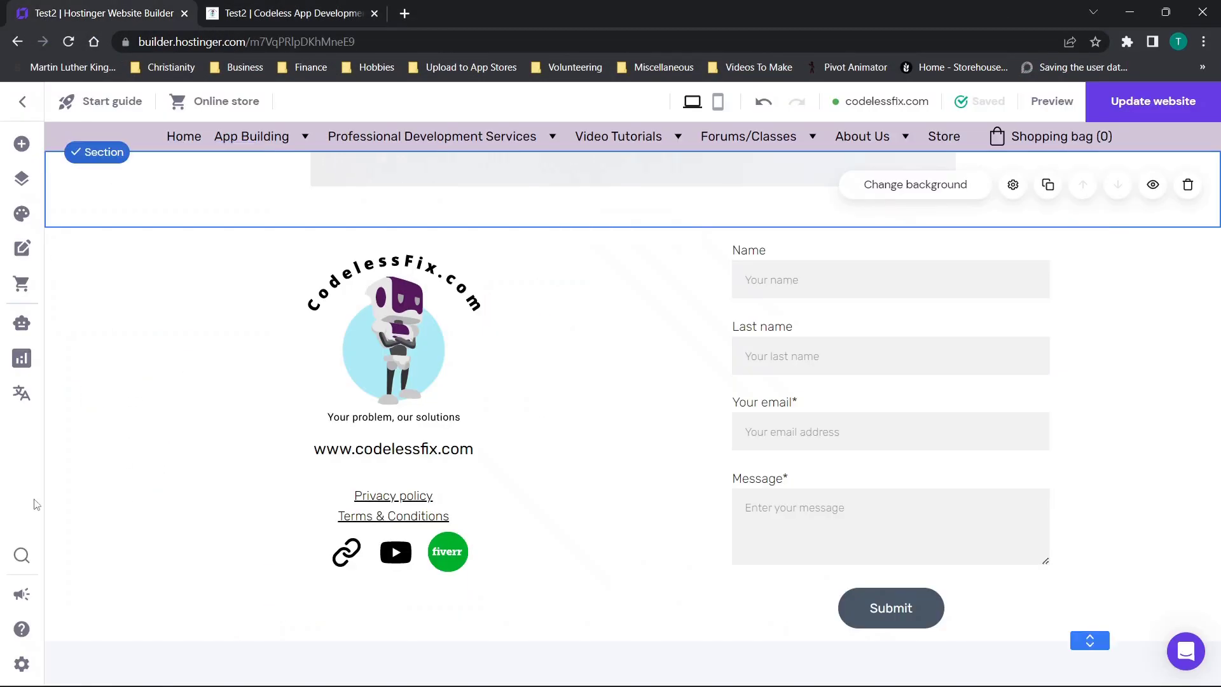
Step: Open website settings > Integrations, showing Custom code and Google Analytics as Completed
left_click(22, 662)
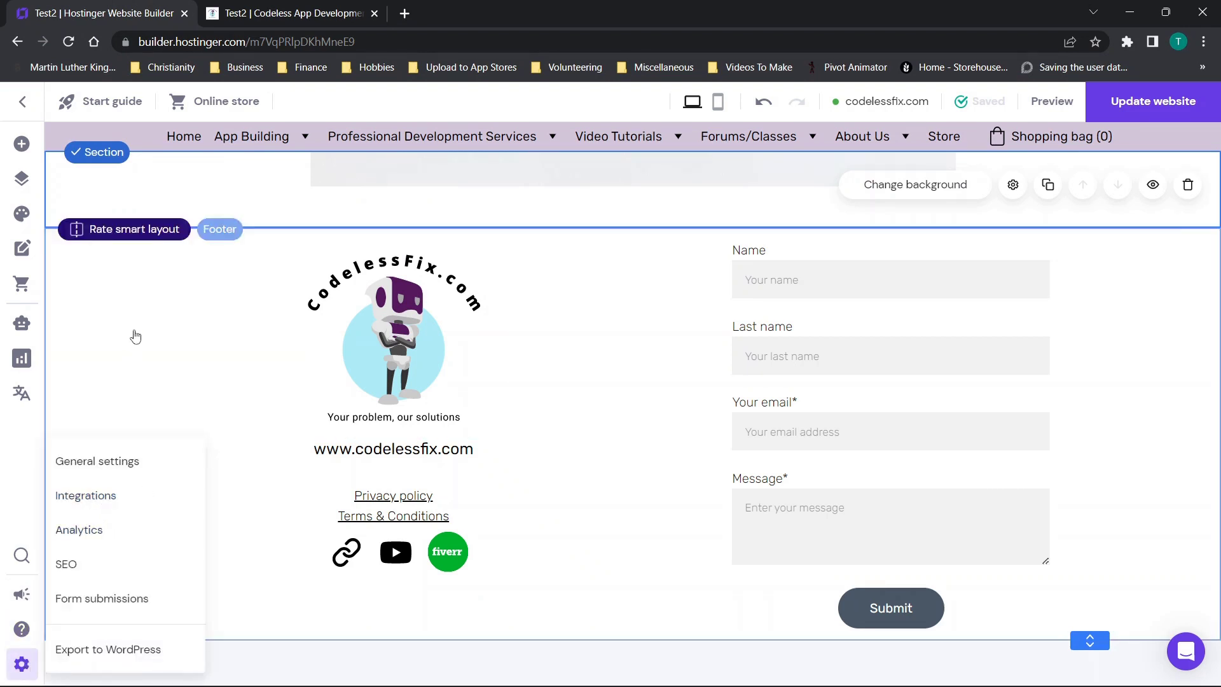
left_click(113, 496)
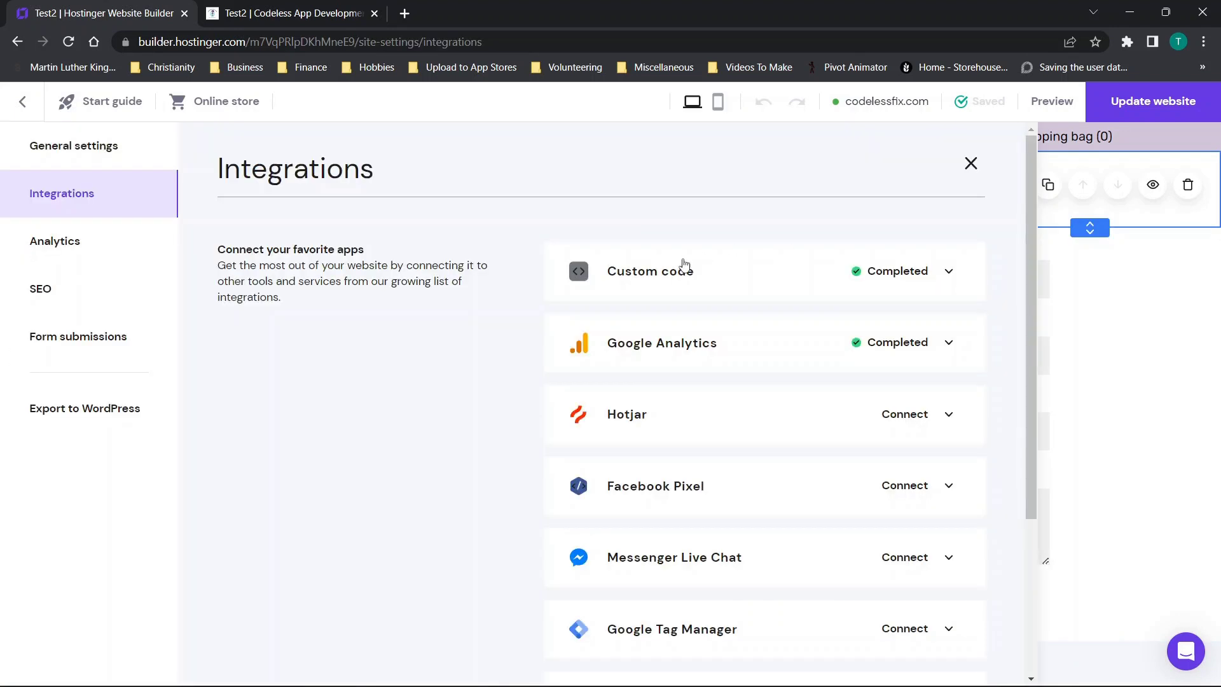